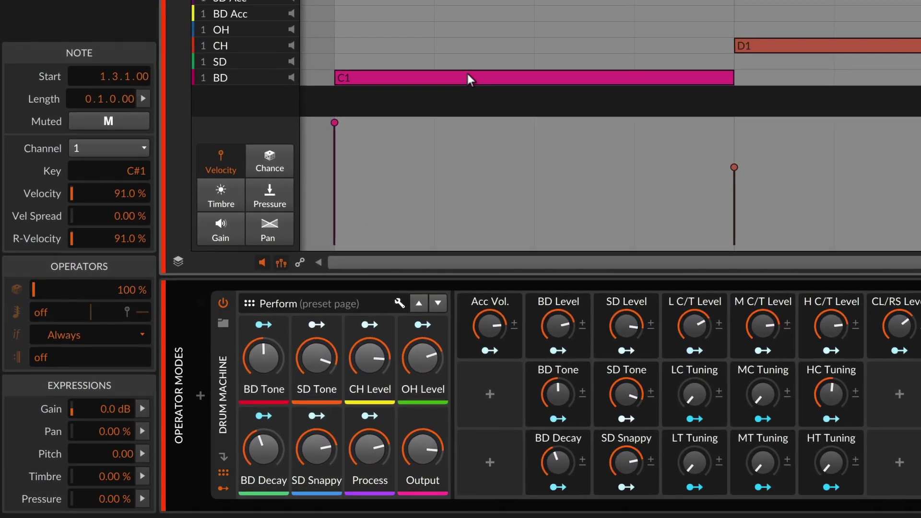
- Set the C1 kick note at 1.1.1.00 to an 88.4 % chance of playing
left_click(451, 94)
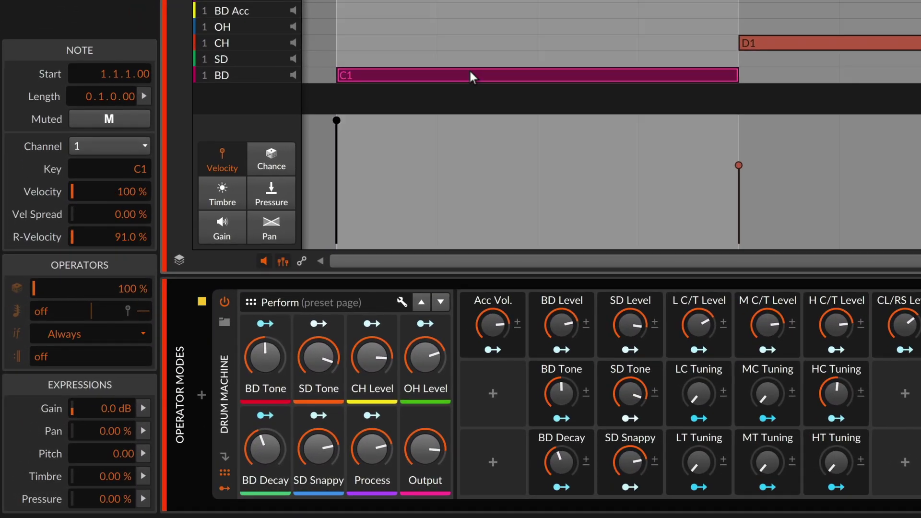
left_click(280, 155)
left_click_drag(128, 286, 127, 334)
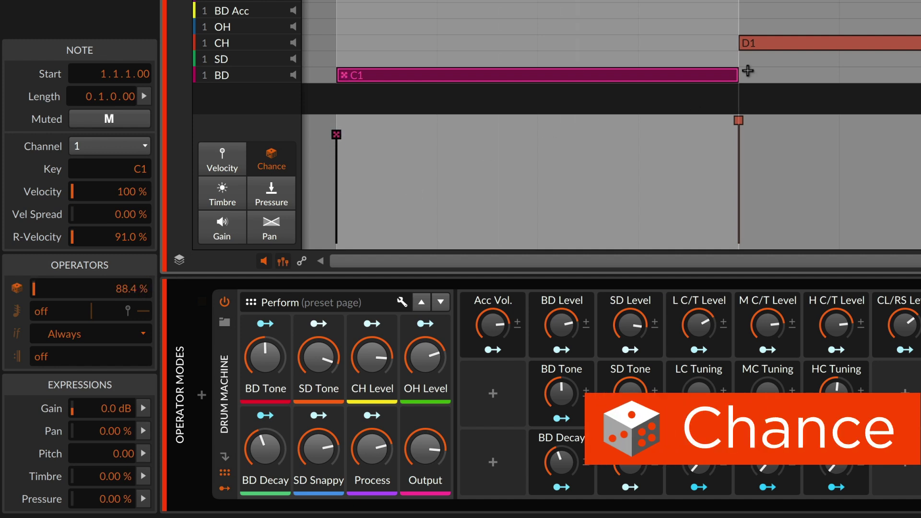
left_click(750, 42)
- Give the D1 hi-hat note 5 accelerating repeats
left_click(228, 169)
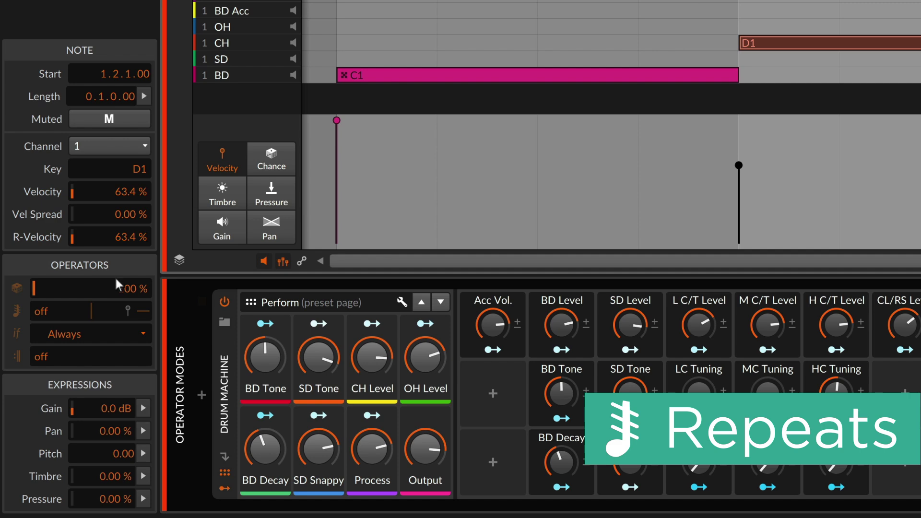
left_click_drag(41, 314, 42, 283)
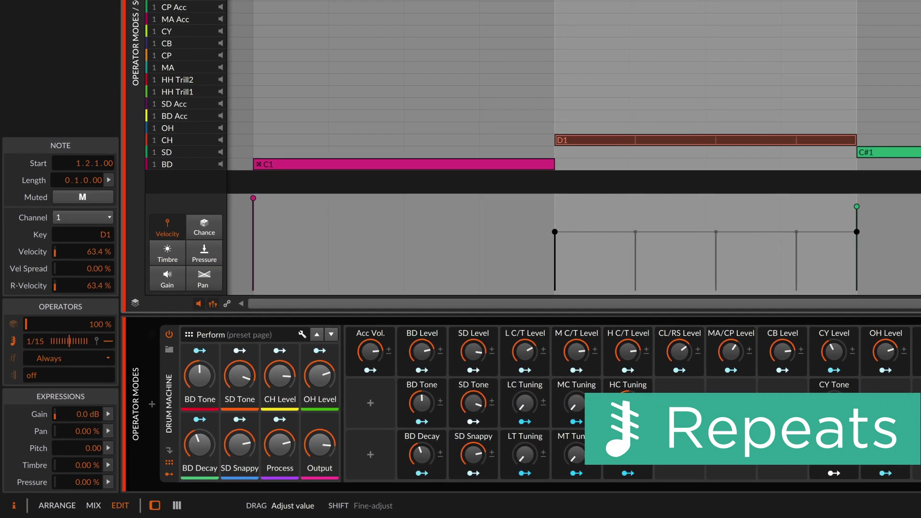
left_click_drag(35, 341, 108, 320)
- Slice the D1 note into five separate D1 notes at its repeats
left_click(608, 91)
right_click(622, 139)
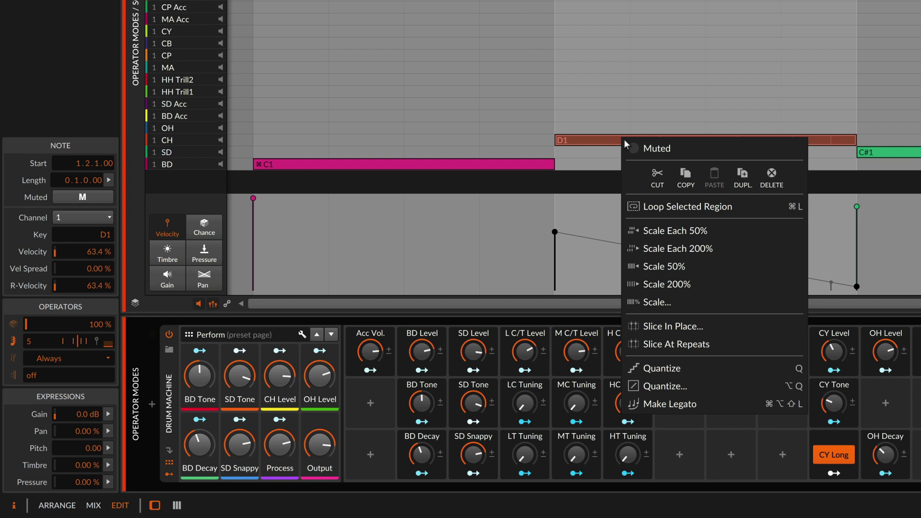
left_click(738, 349)
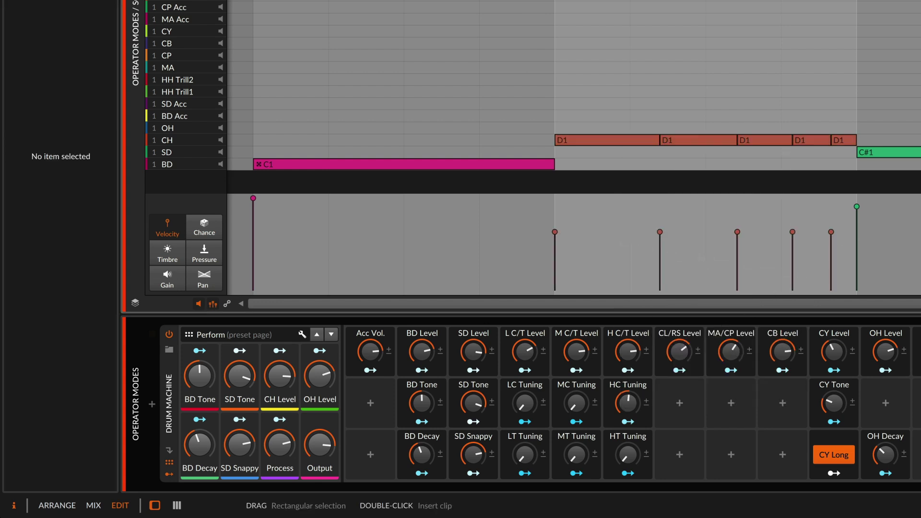
left_click(607, 140)
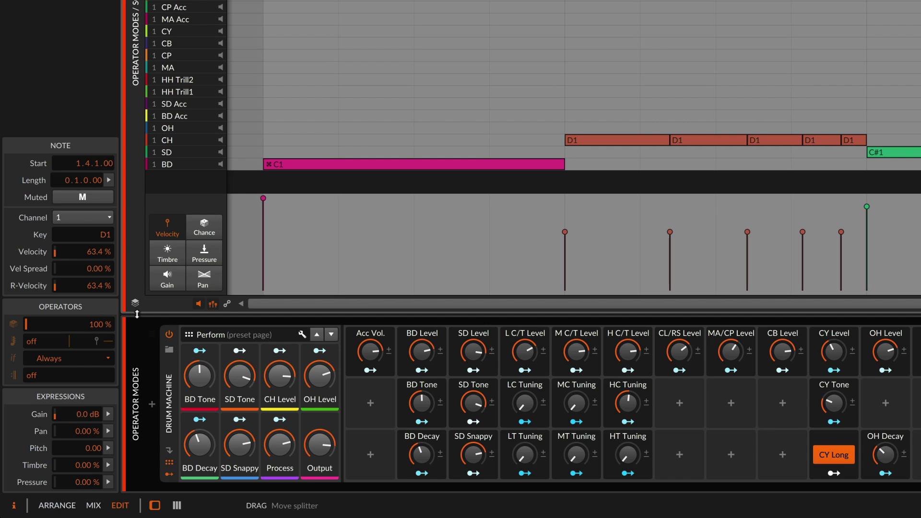
- Try First, Not First and Previous occurrence conditions on the last D1 note, ending on Fill on
left_click(42, 358)
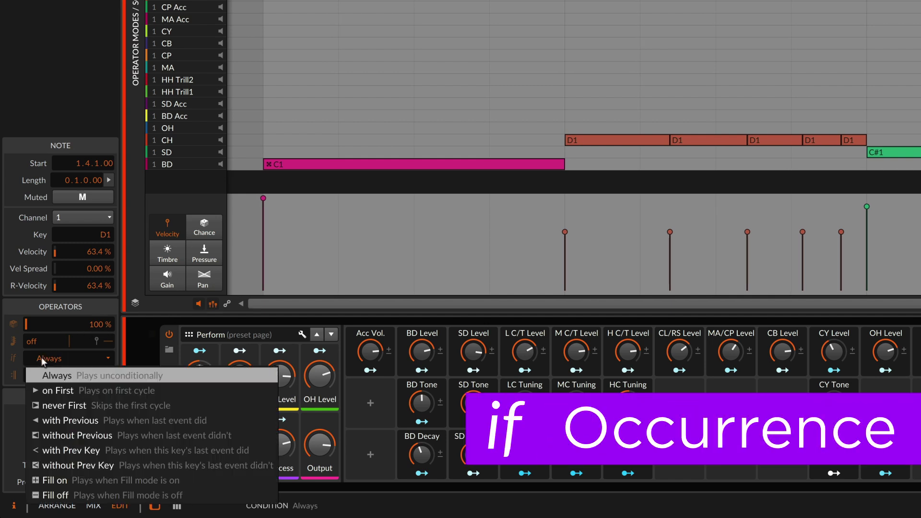
left_click(53, 391)
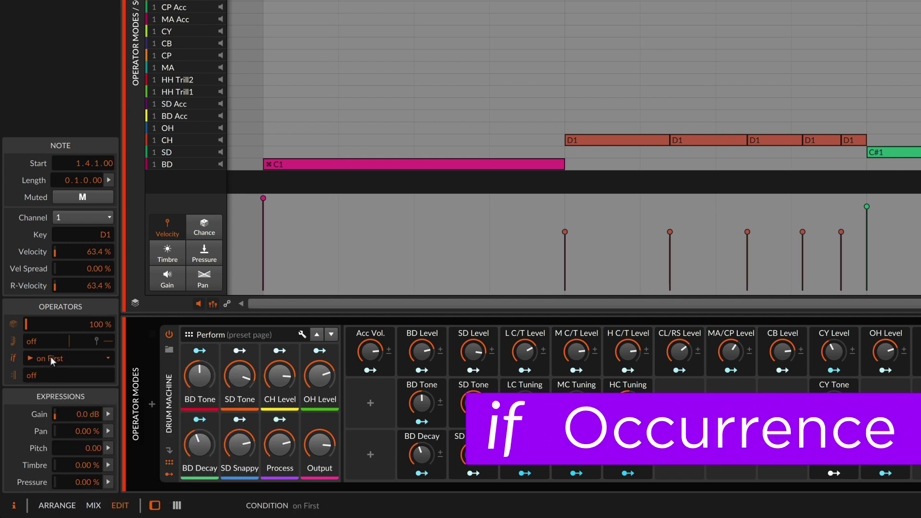
left_click(51, 356)
left_click(99, 406)
left_click(88, 357)
left_click(99, 421)
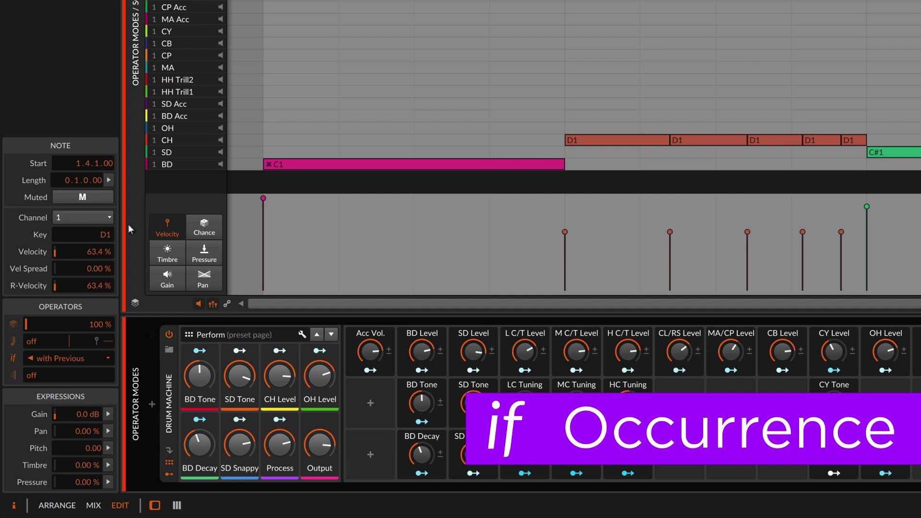
left_click(69, 359)
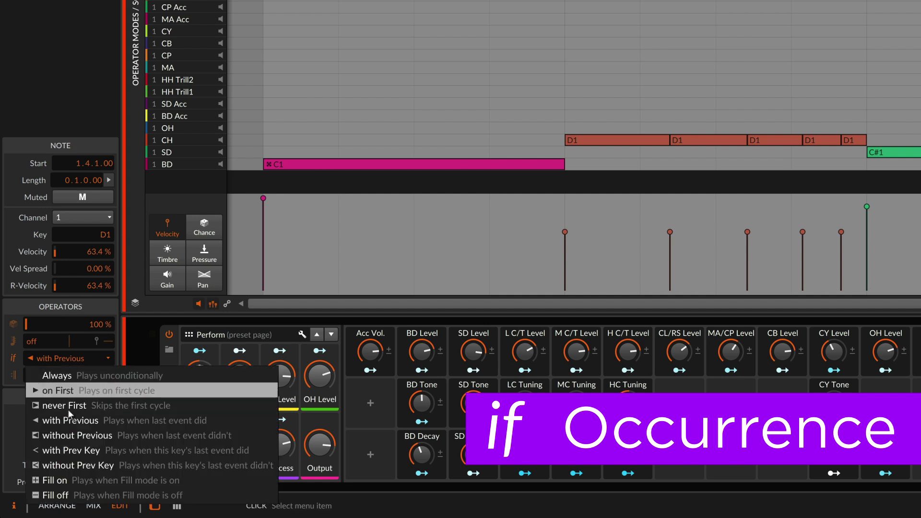
left_click(67, 480)
left_click(892, 152)
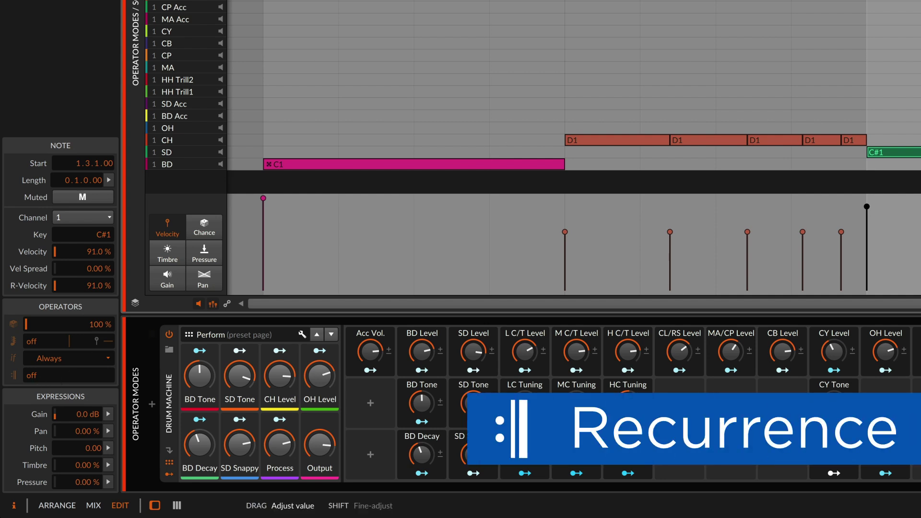
- Give the C#1 note a 4-cycle recurrence with the fourth step enabled
left_click_drag(67, 375, 67, 367)
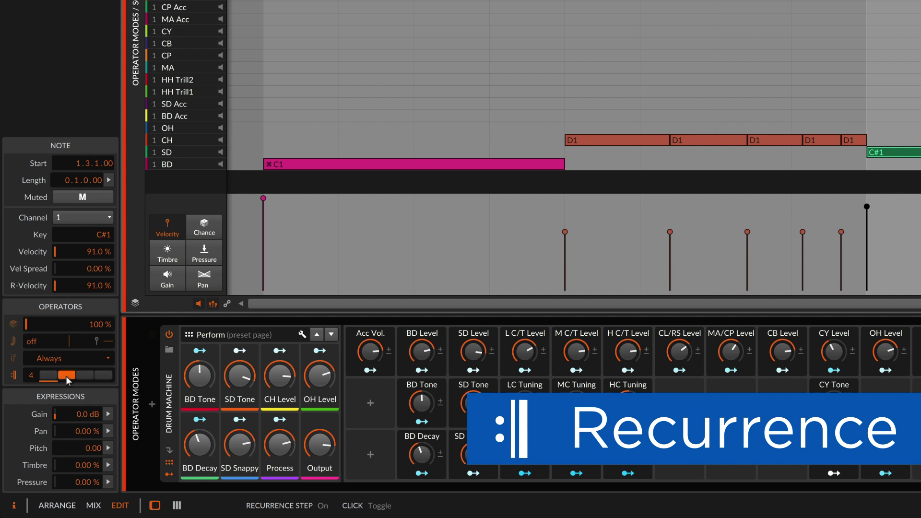
left_click(100, 376)
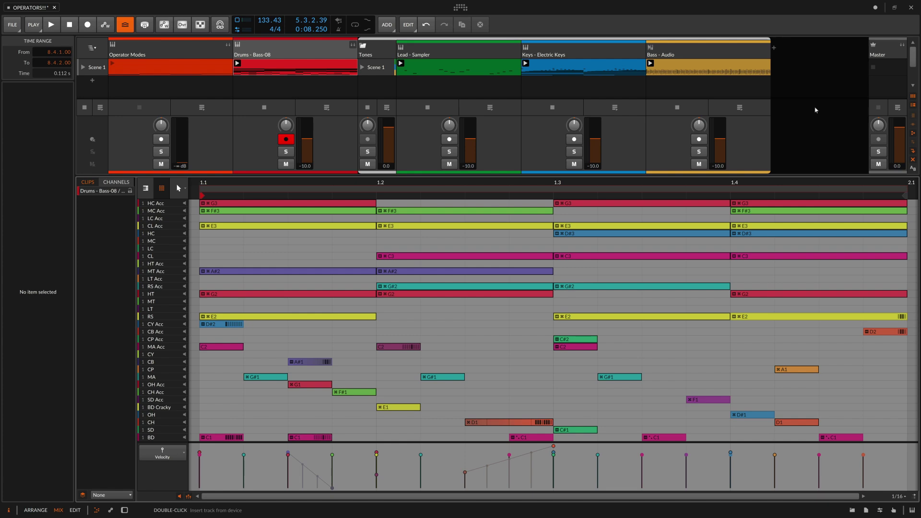
- Inspect the devices on the Drums, Lead, Keys and Bass tracks
double_click(295, 51)
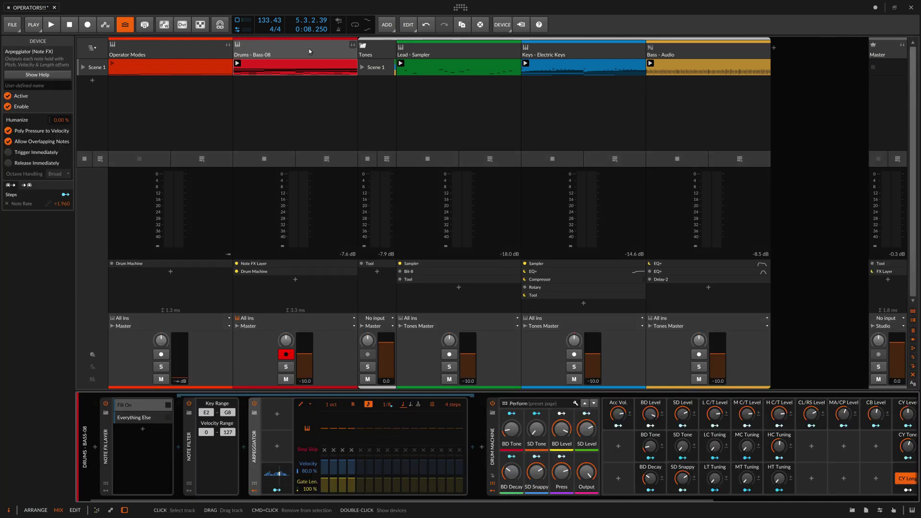
left_click(460, 53)
left_click(555, 52)
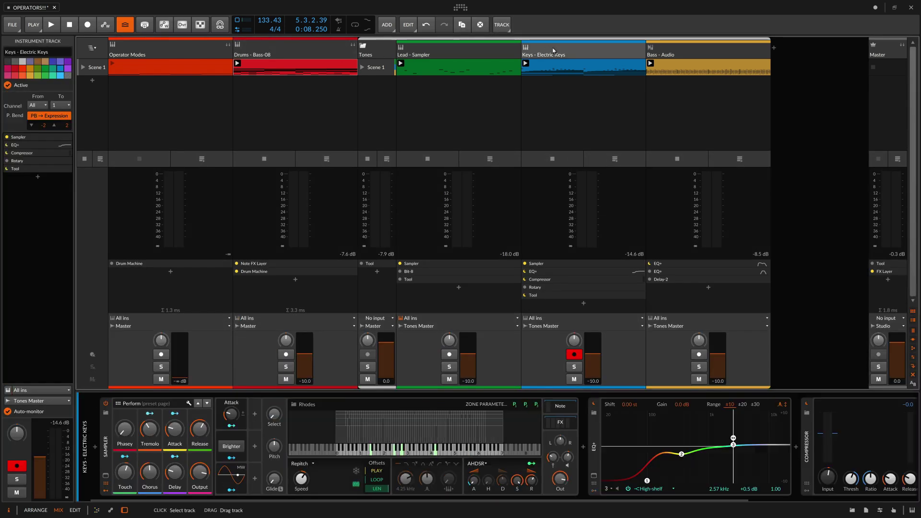
left_click(672, 55)
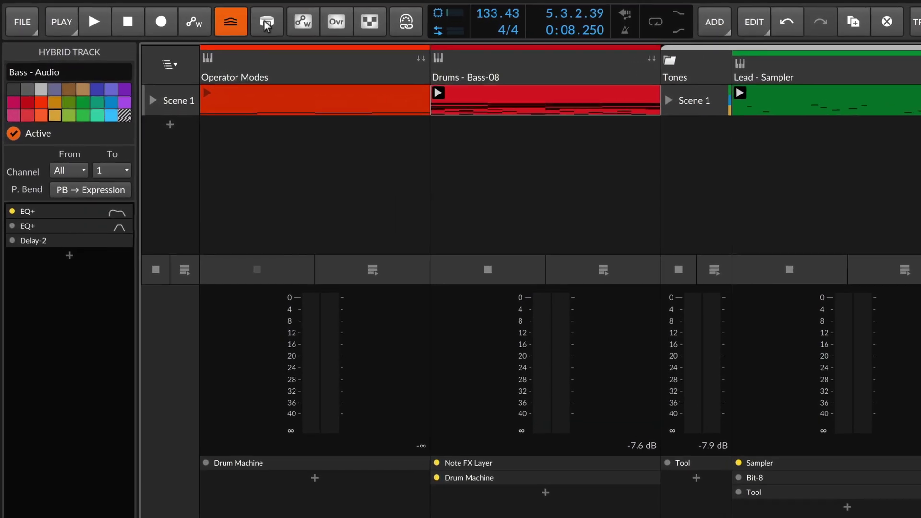
- Check the playback settings, start the project playing, and open the Drums - Bass-08 clip
left_click(144, 24)
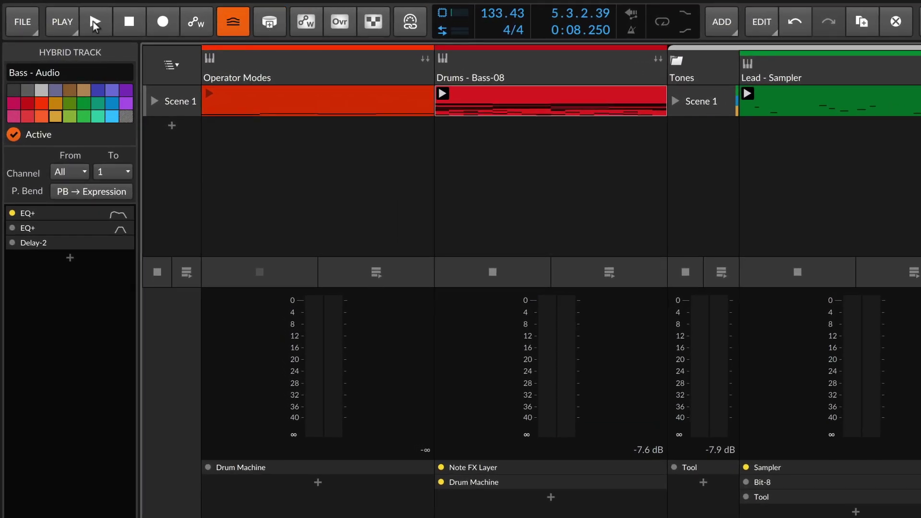
left_click(56, 27)
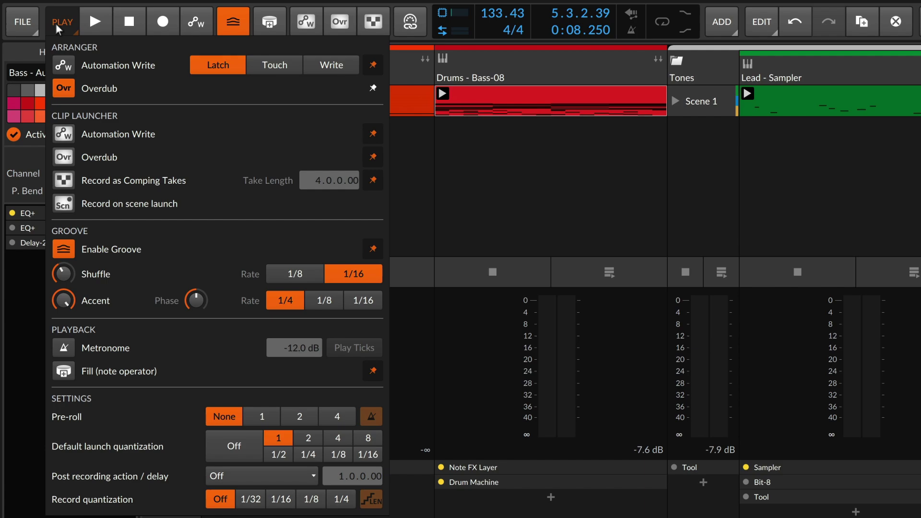
left_click(56, 23)
left_click(90, 21)
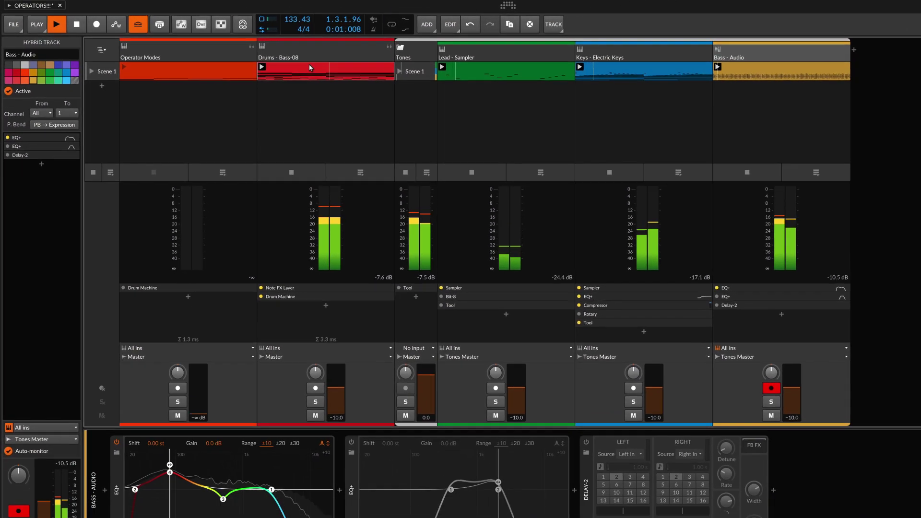
double_click(372, 77)
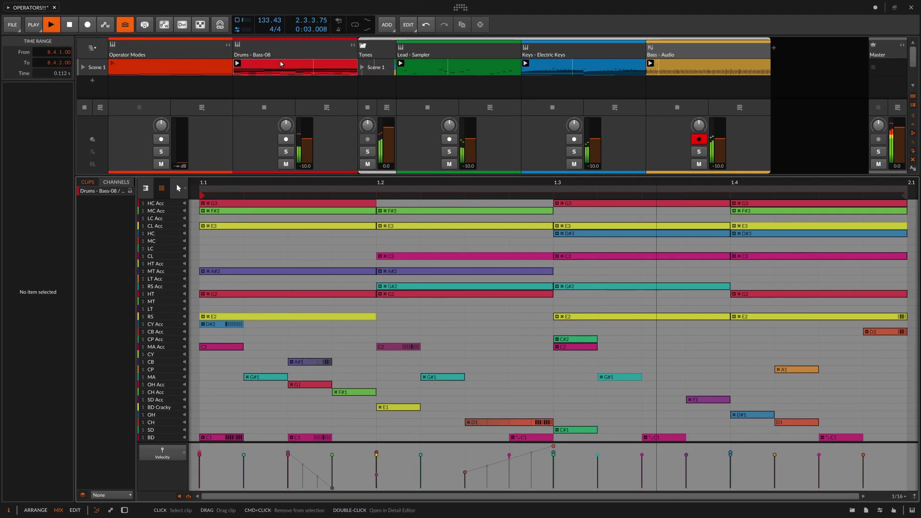
- Browse the Lead and Keys clips' notes, checking key mappings and changing the note colouring
left_click(425, 69)
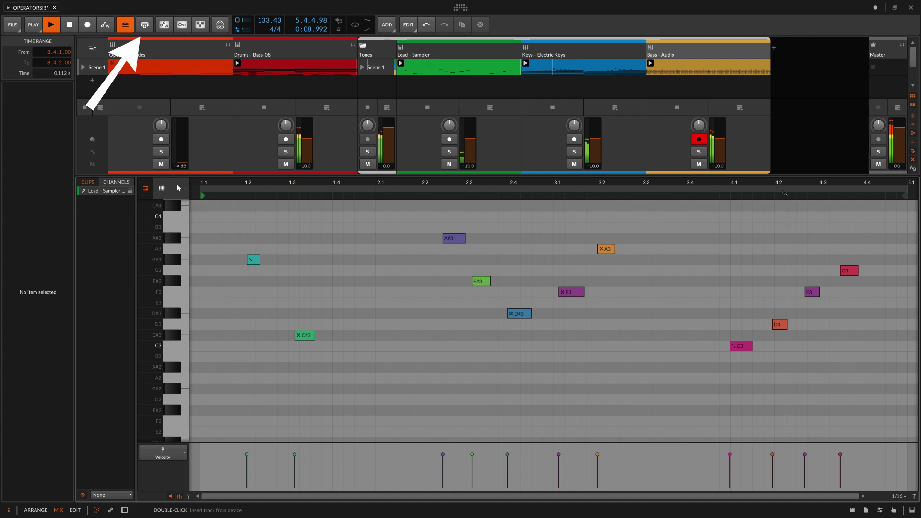
left_click(894, 511)
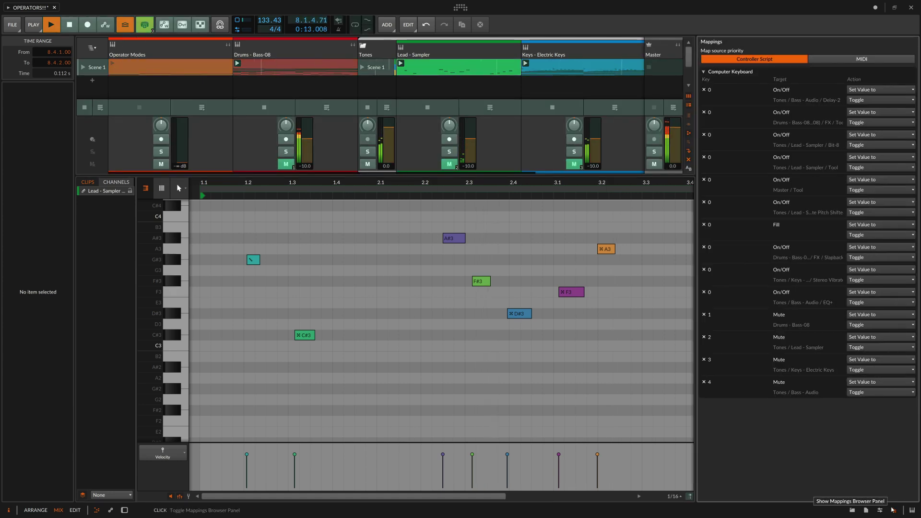
left_click(894, 511)
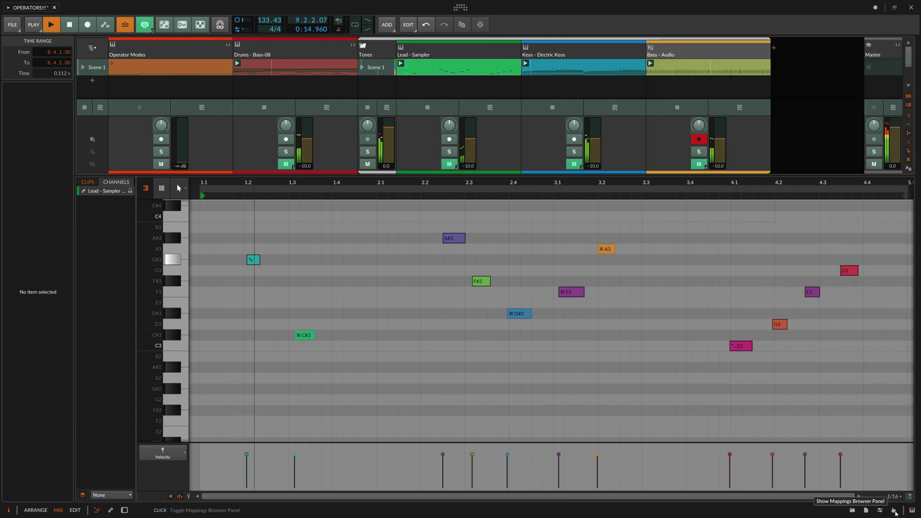
left_click(589, 68)
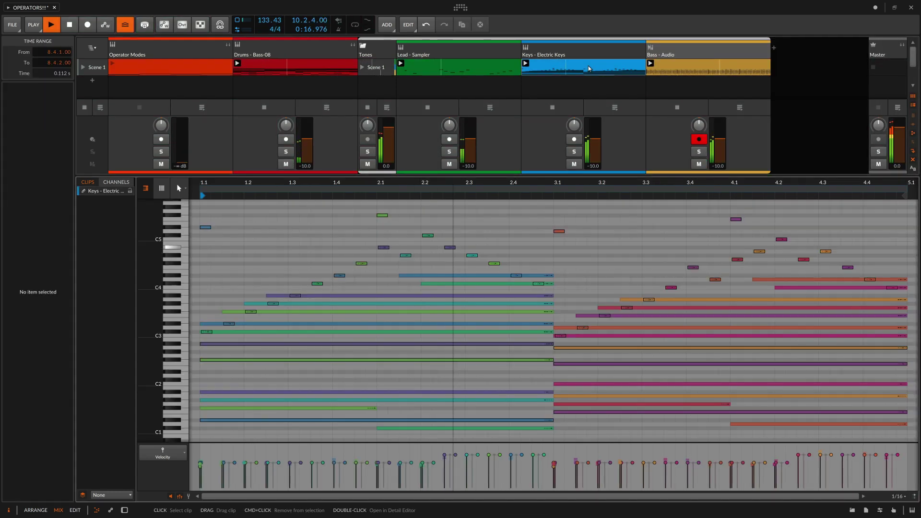
right_click(609, 234)
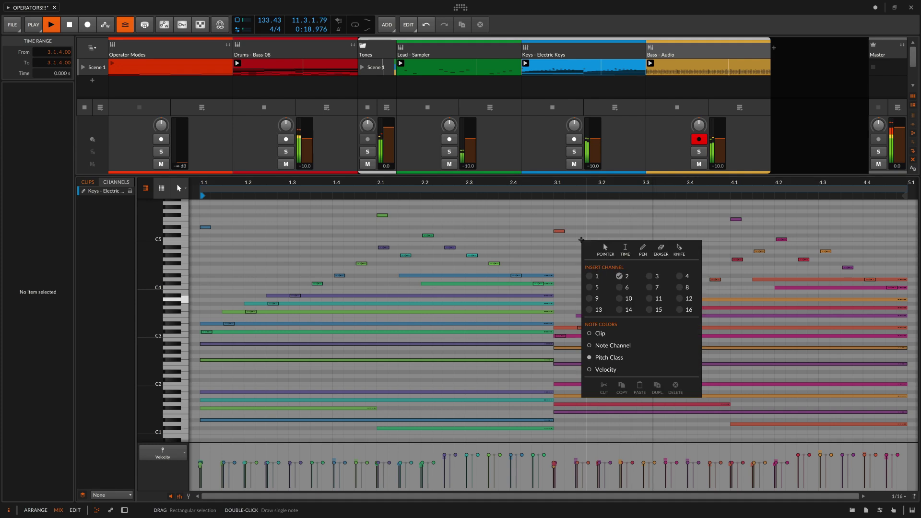
left_click(624, 346)
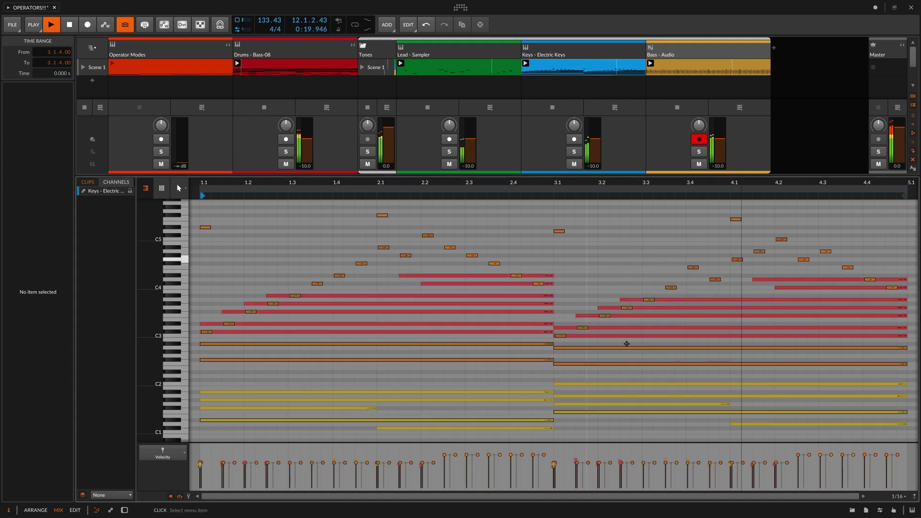
- Zoom in and out on the Bass - Audio waveform, then stop playback
left_click(715, 65)
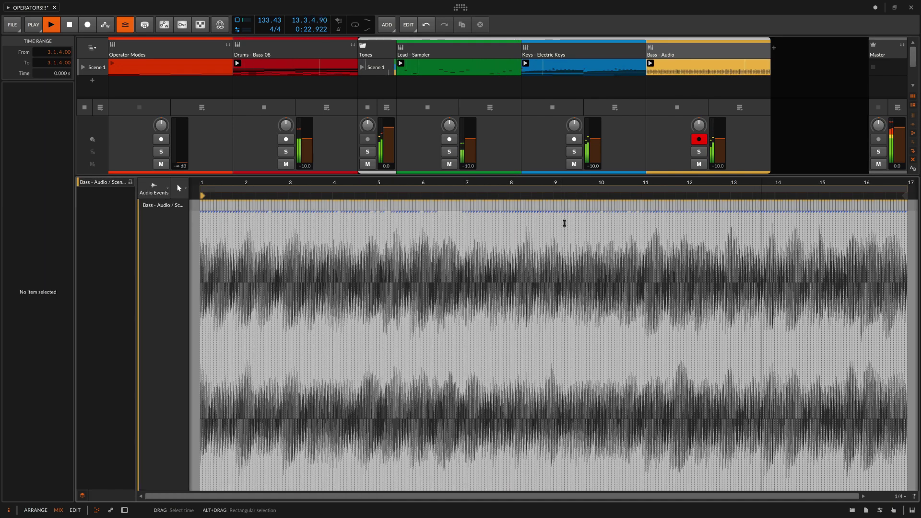
key("plus")
key("plus")
key("plus")
key("minus")
key("minus")
key("minus")
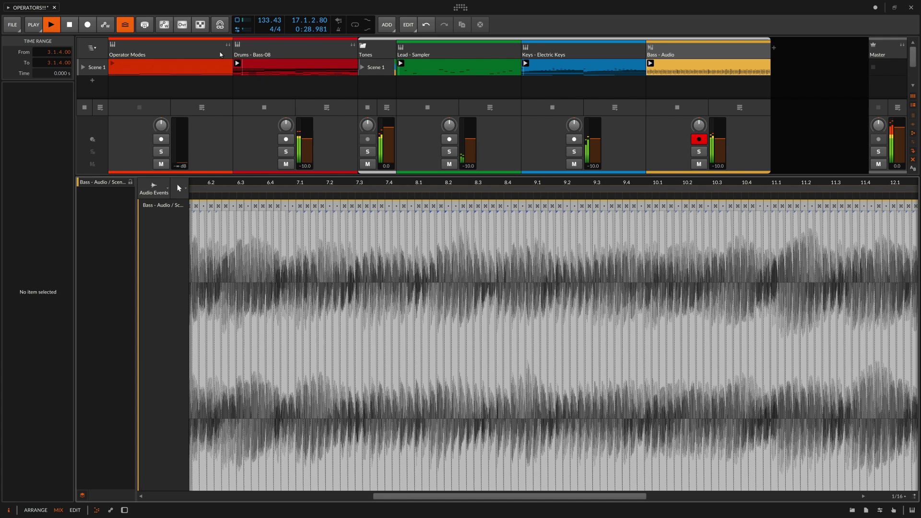
key("space")
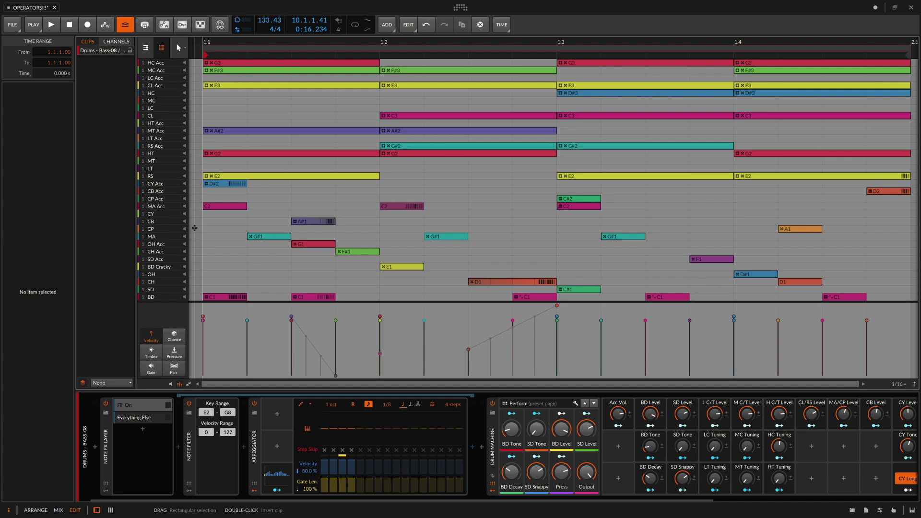
left_click(224, 184)
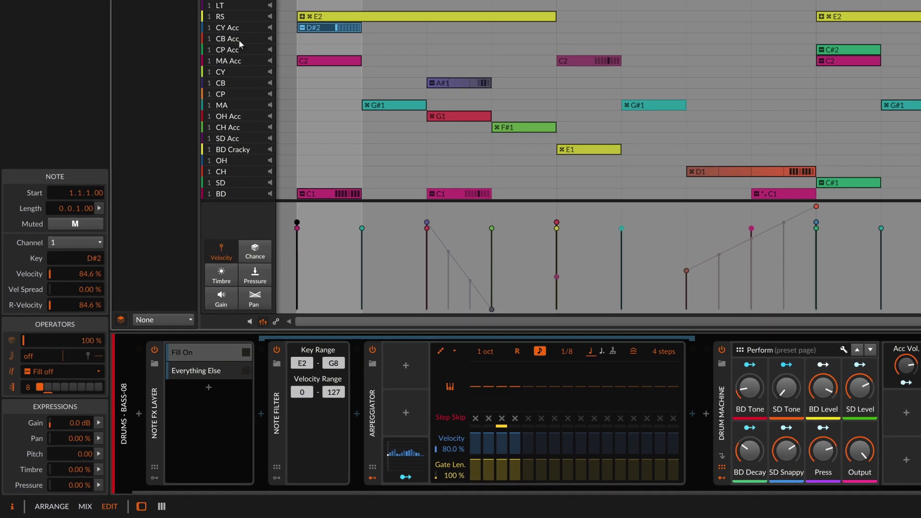
left_click(10, 388)
left_click(11, 388)
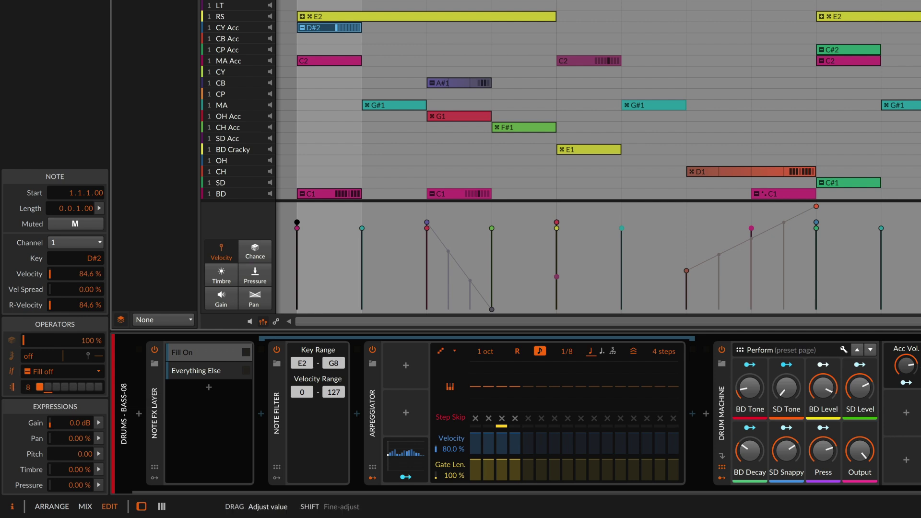
left_click(11, 388)
left_click(11, 388)
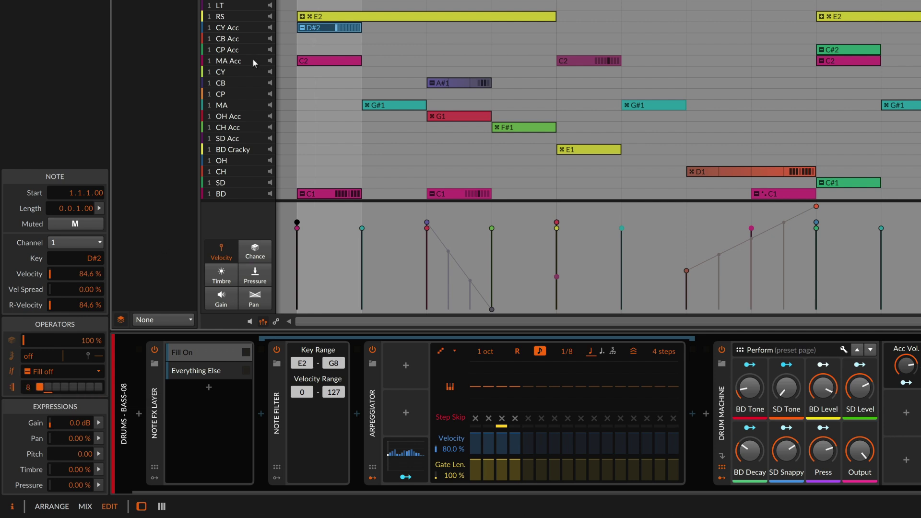
left_click(468, 117)
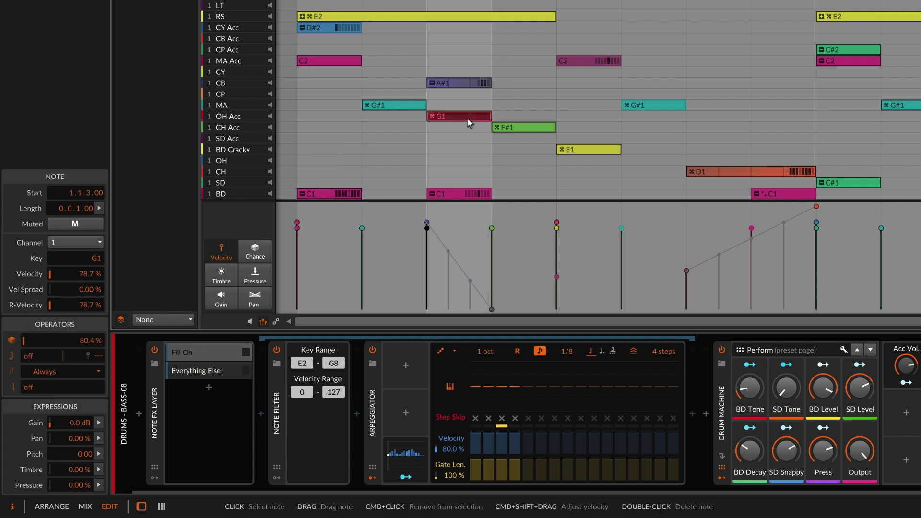
left_click(517, 130)
left_click(570, 150)
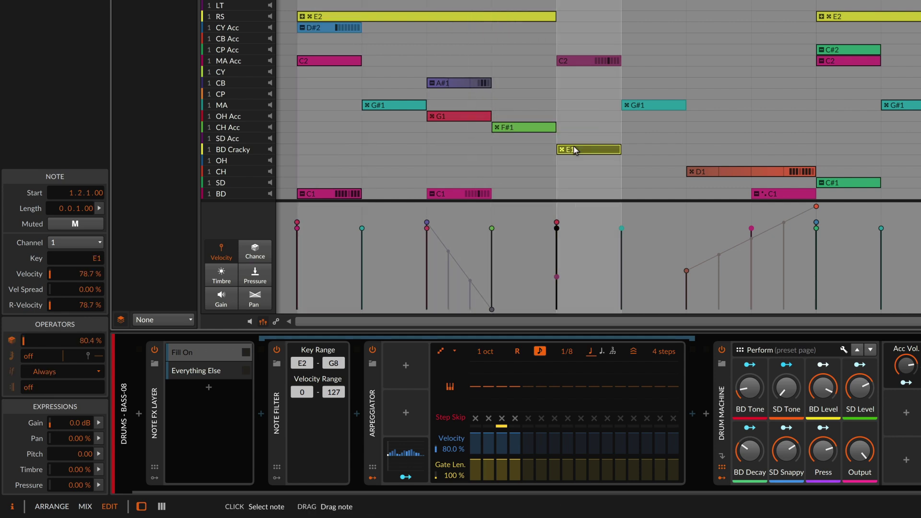
left_click(629, 105)
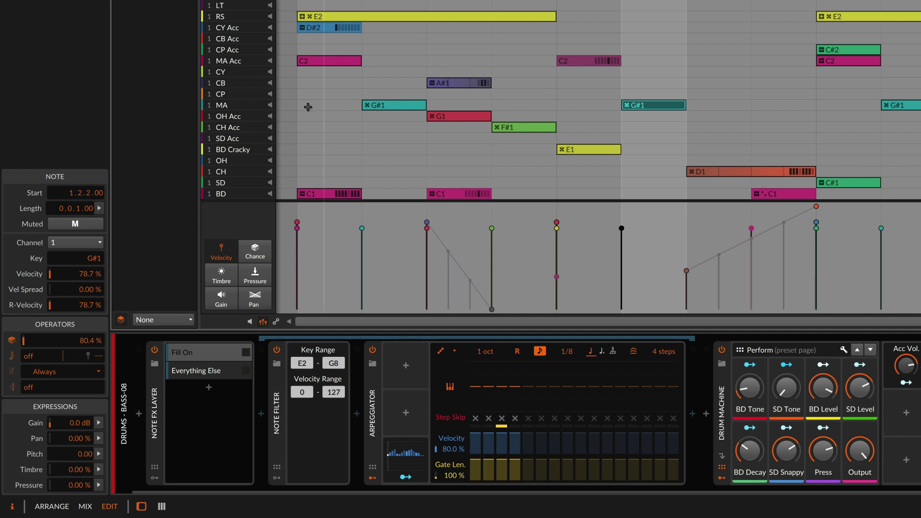
left_click(241, 118)
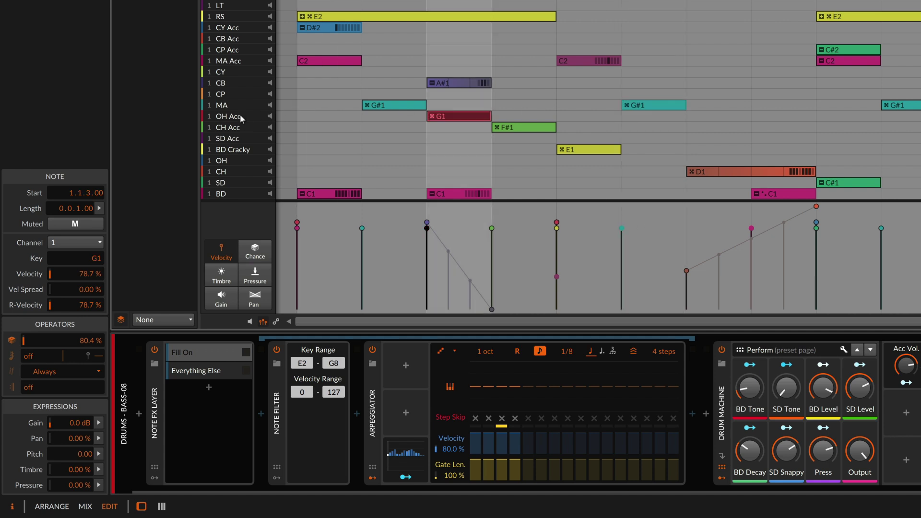
key("Right")
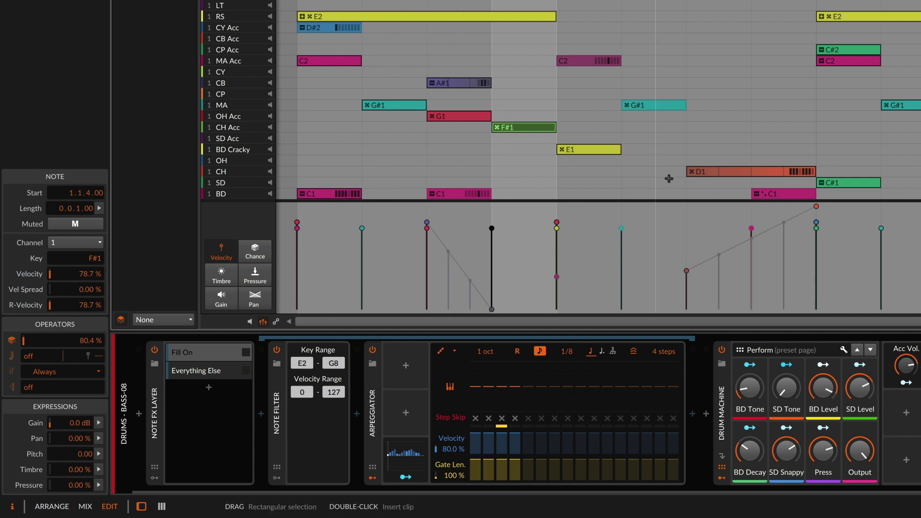
left_click(706, 175)
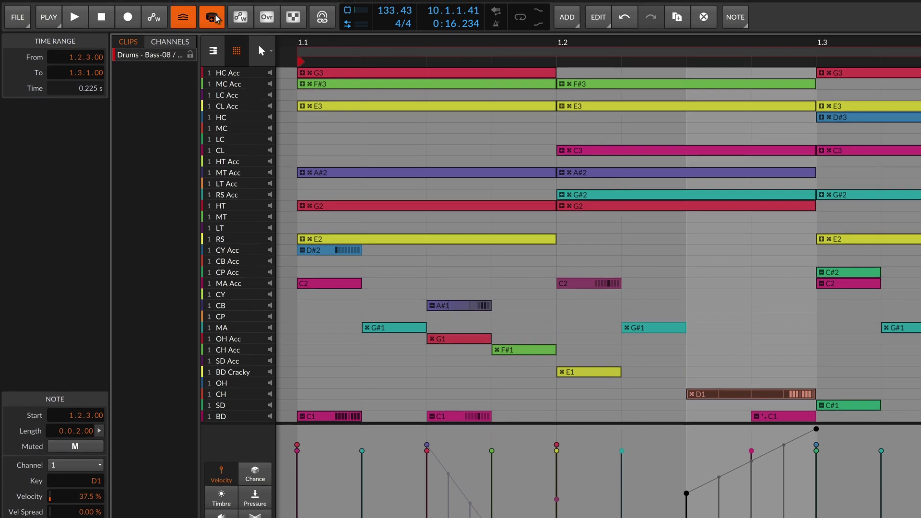
- Audition the selected drum notes with the Arpeggiator parameters shown, then switch fill mode off
left_click_drag(695, 230, 637, 86)
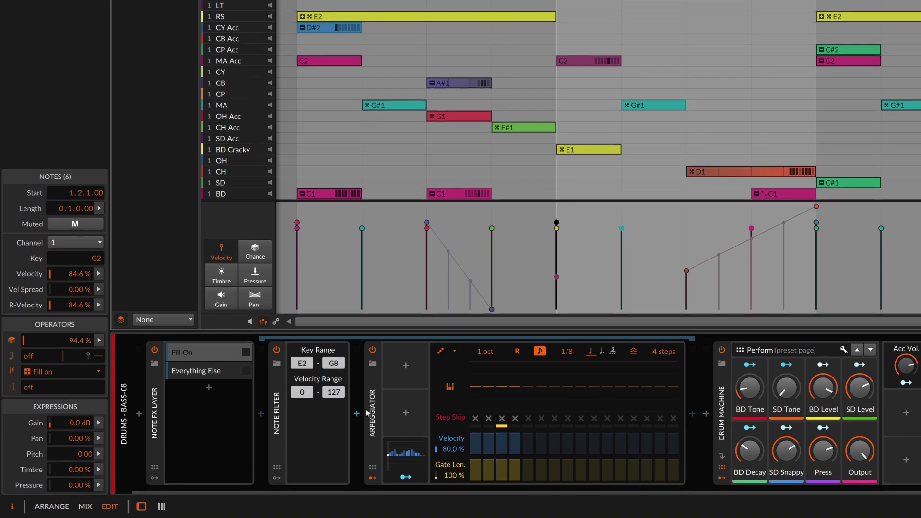
left_click(373, 413)
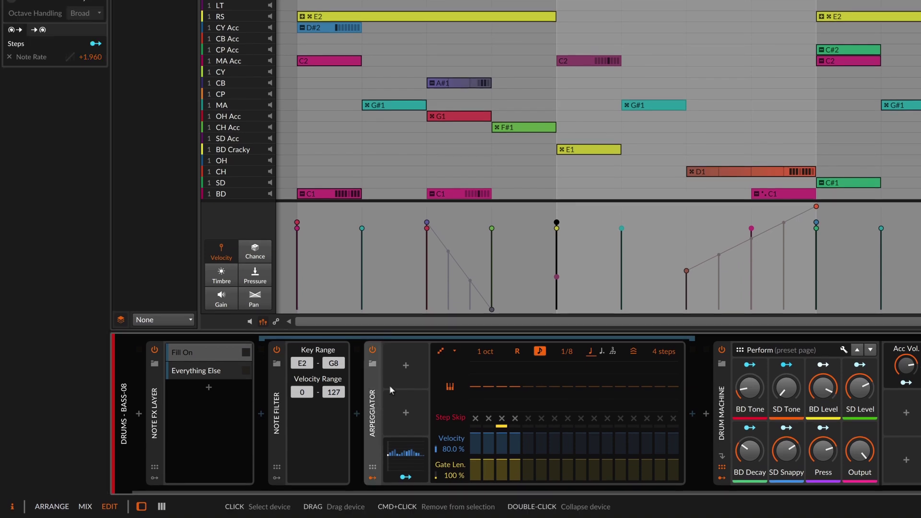
left_click_drag(737, 181, 906, 192)
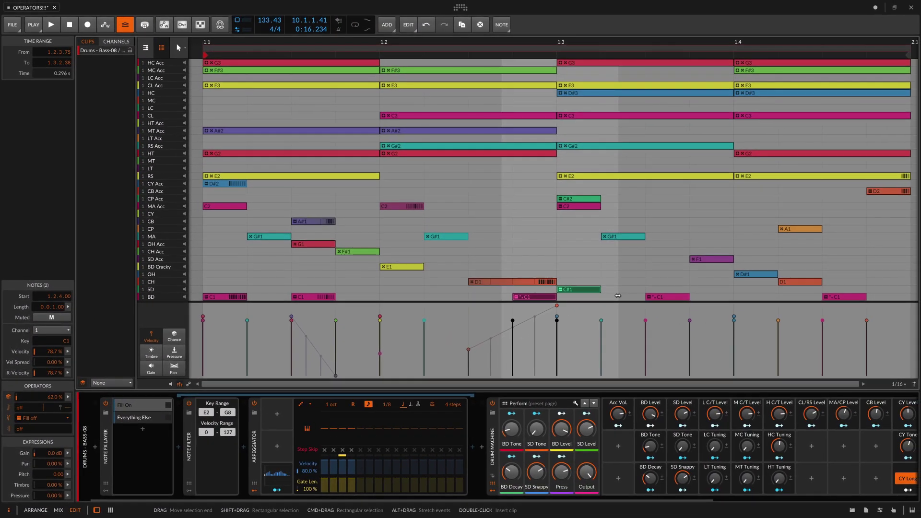
key("space")
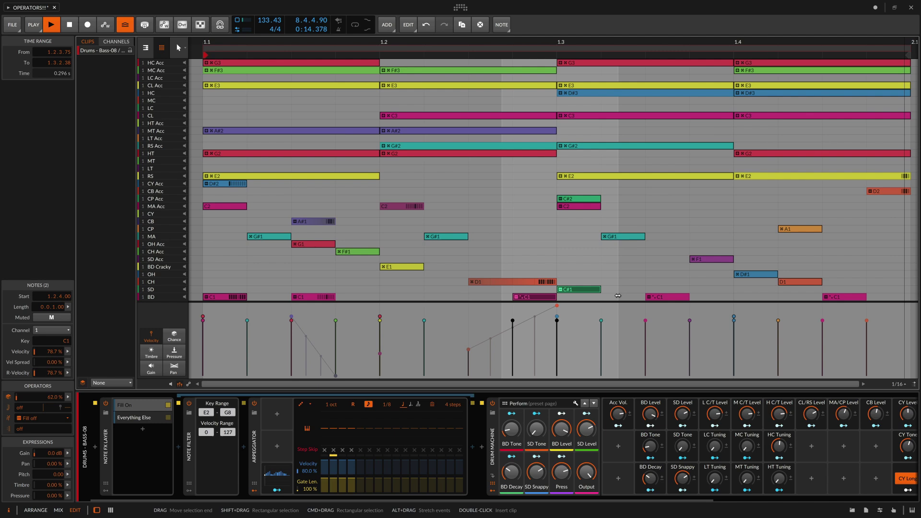
key("space")
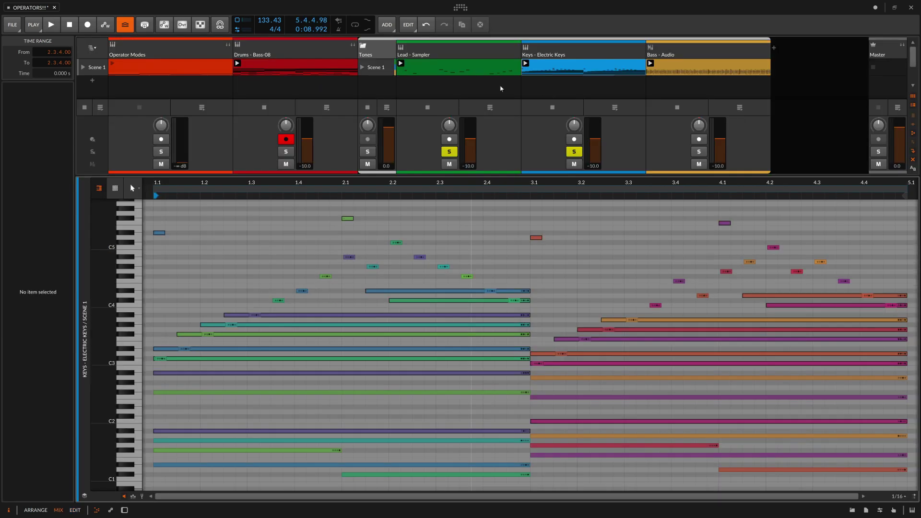
- Colour the Keys - Electric Keys clip's notes by MIDI channel
left_click(487, 73)
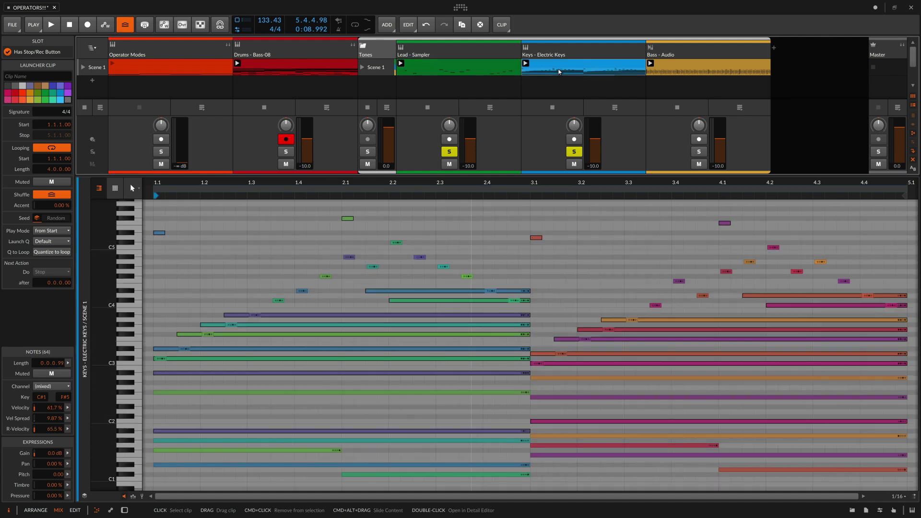
left_click(472, 66)
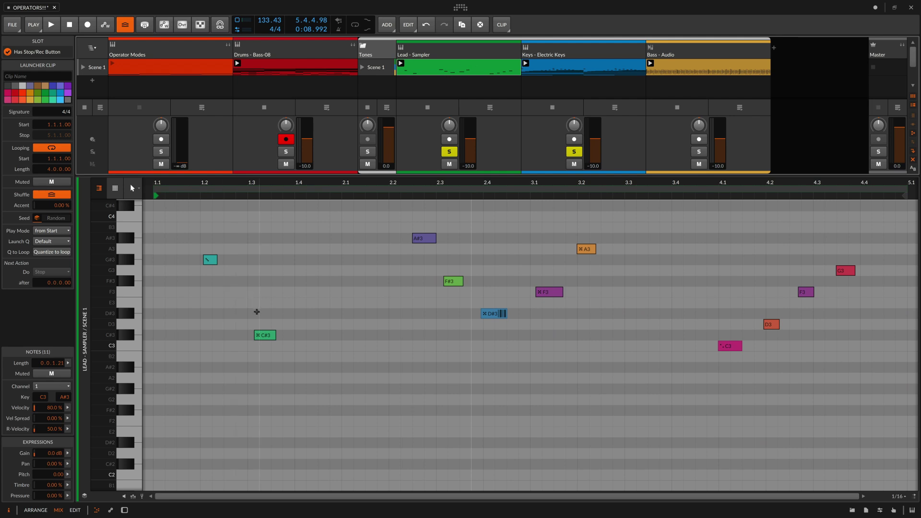
left_click(263, 335)
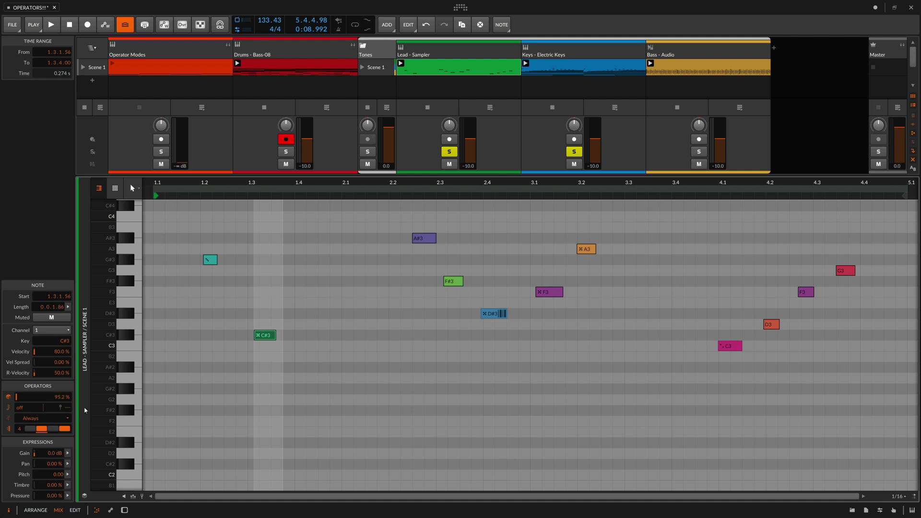
left_click(554, 66)
right_click(570, 247)
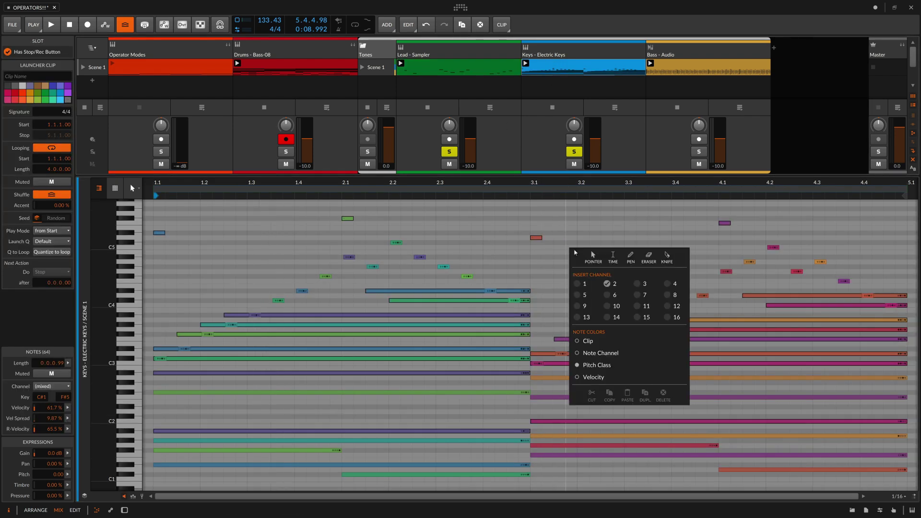
left_click(627, 353)
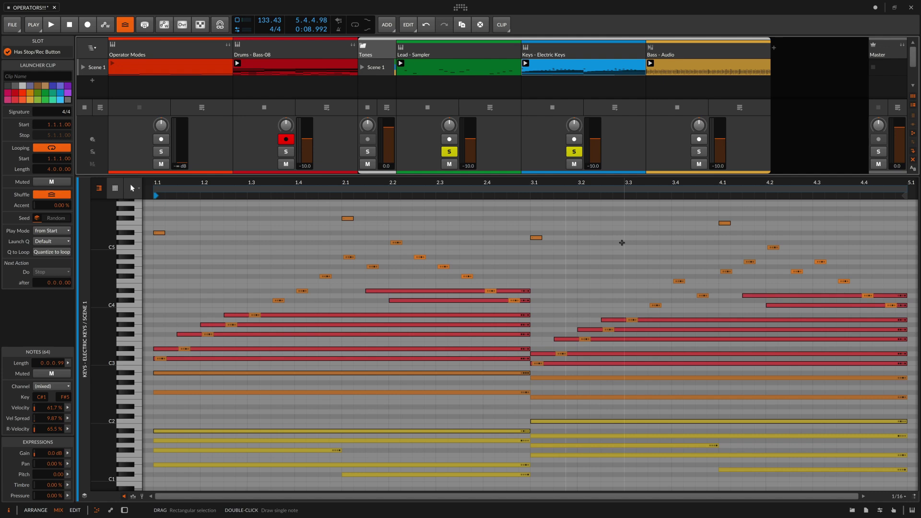
- Colour the Lead - Sampler clip's notes by pitch class and inspect the D#3 note
left_click(516, 71)
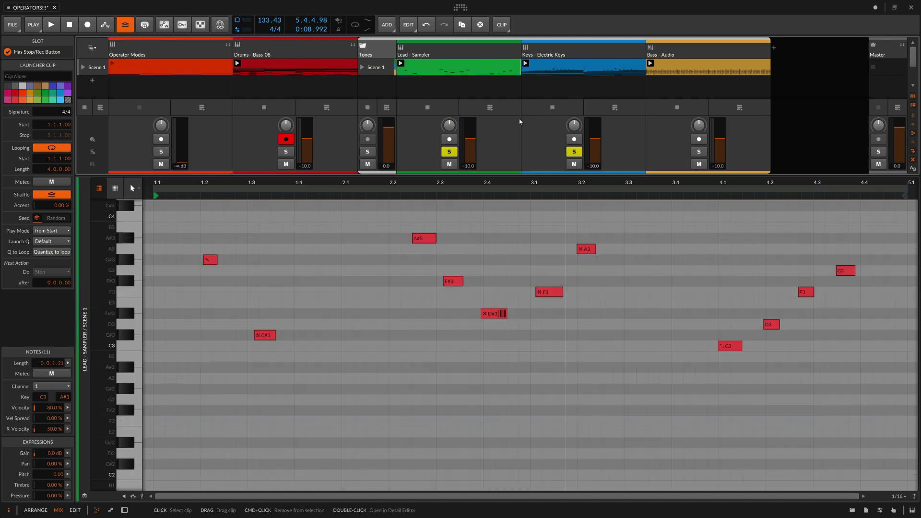
right_click(648, 230)
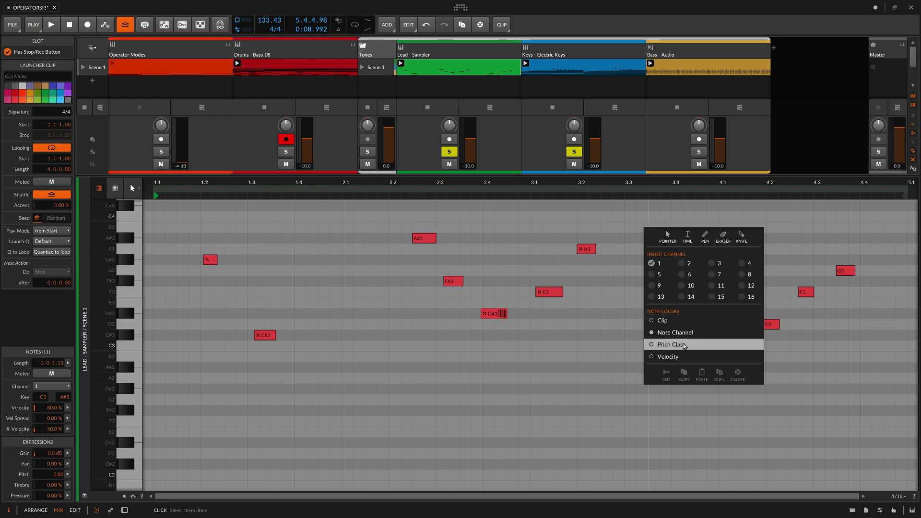
left_click(671, 345)
left_click(487, 315)
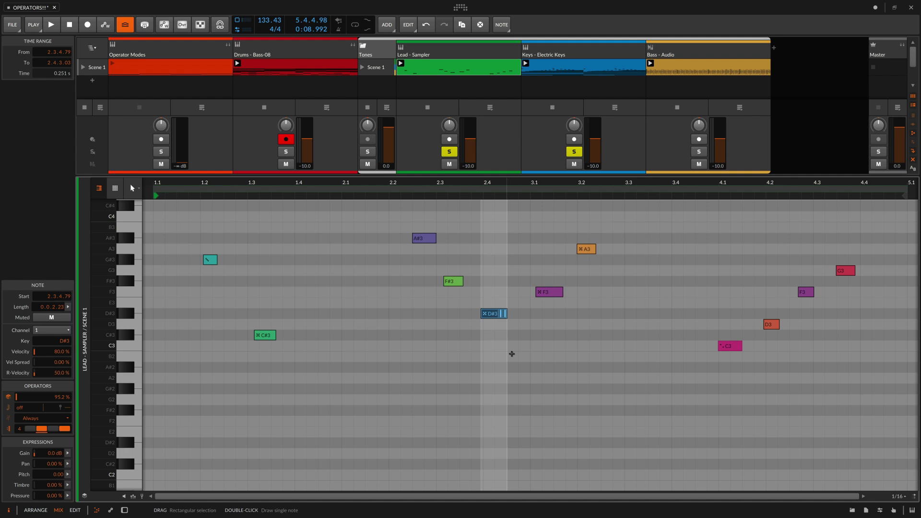
left_click(893, 511)
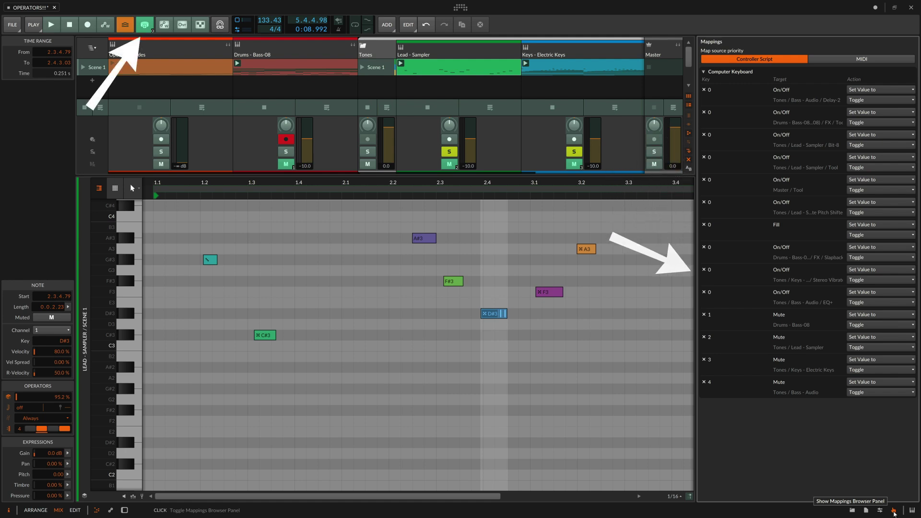
left_click(894, 512)
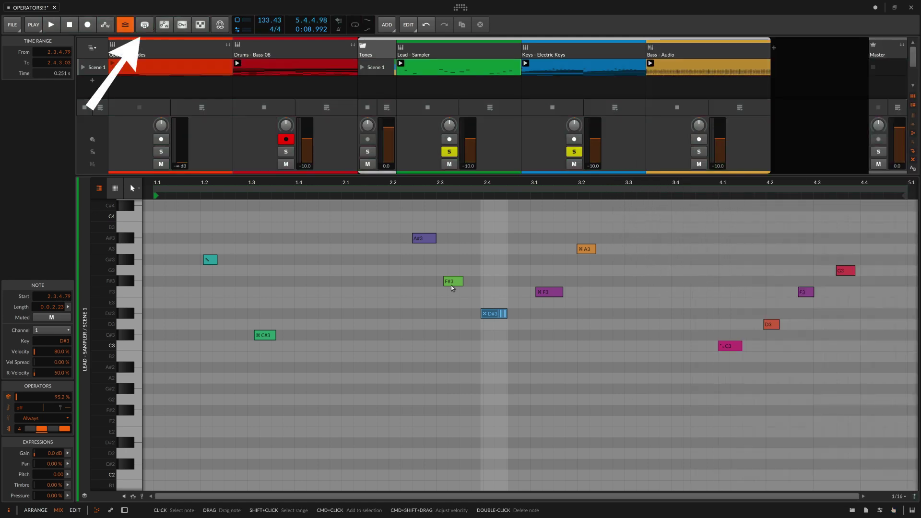
- Select notes in the Keys - Electric Keys clip around bars 2–3, then start playback
key("Right")
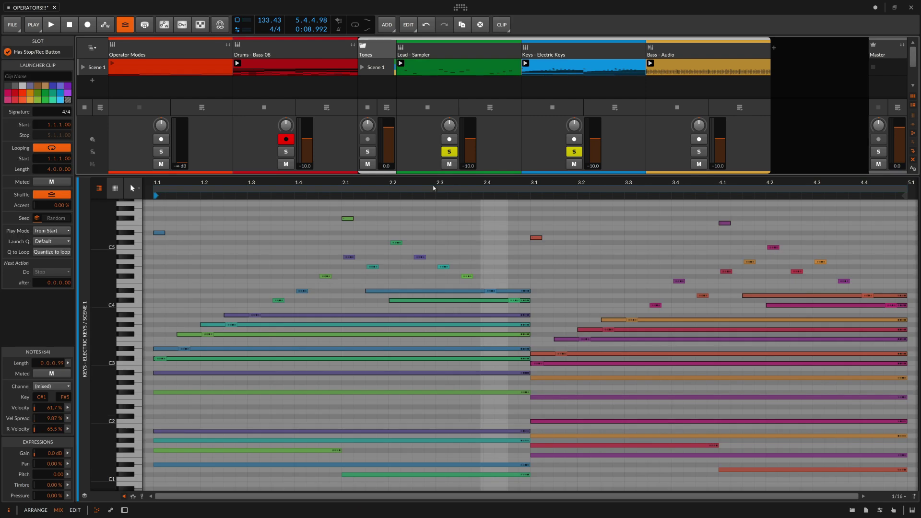
left_click_drag(327, 217, 370, 229)
left_click_drag(522, 240, 551, 245)
left_click(587, 253)
key("space")
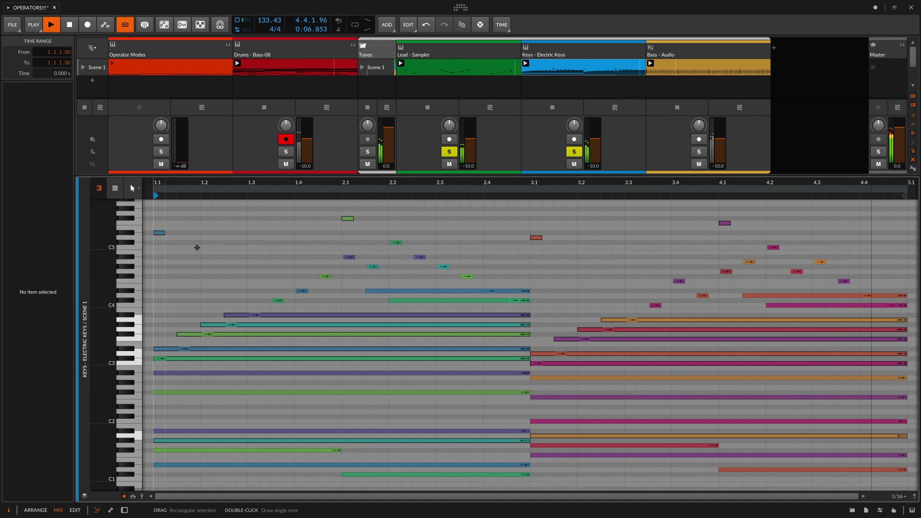
- Layer the Lead and Keys notes together in the editor, scroll the piano roll, then stop playback
left_click(481, 69)
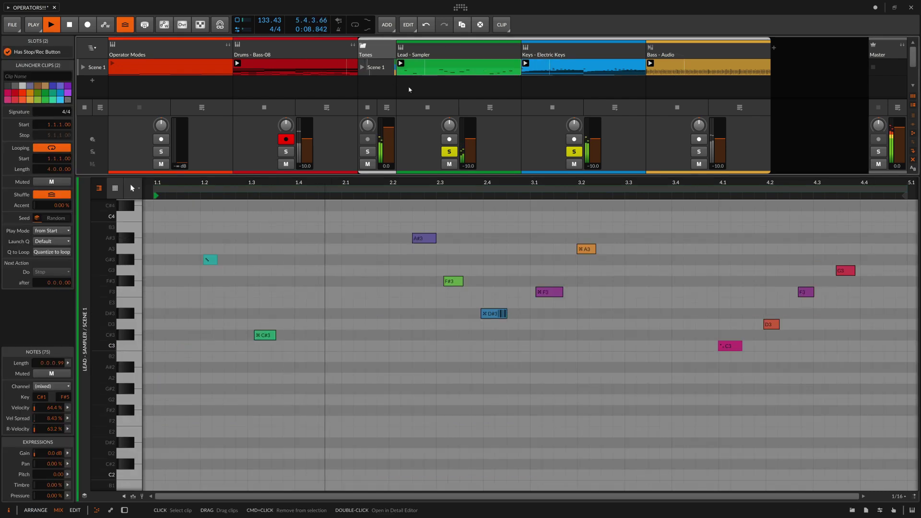
left_click(86, 496)
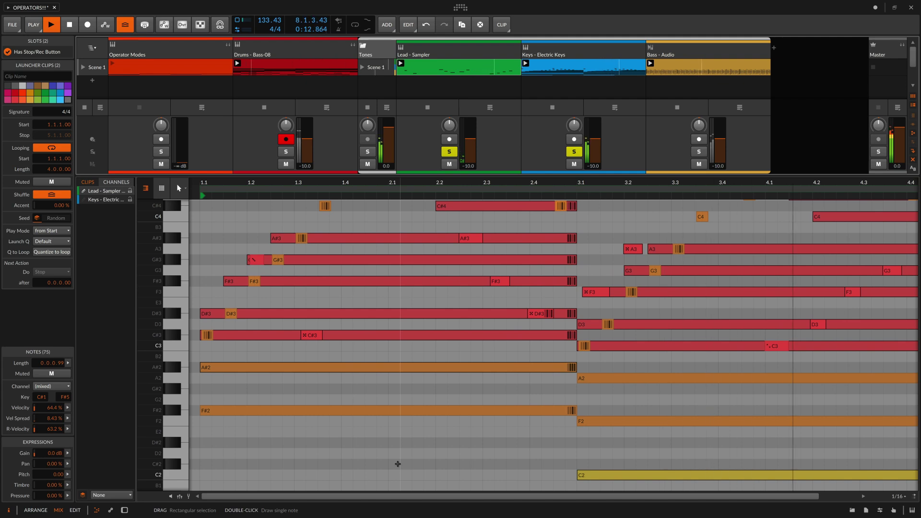
left_click(200, 455)
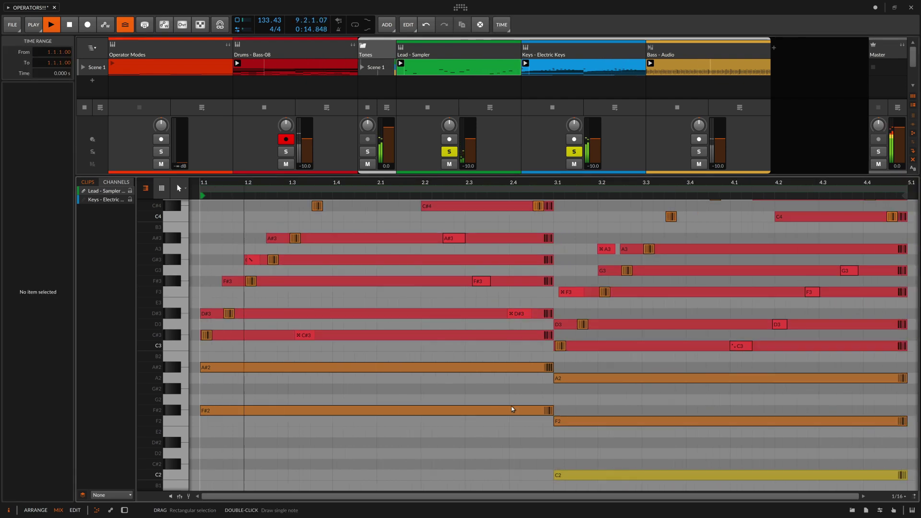
scroll(516, 408, "up", 5)
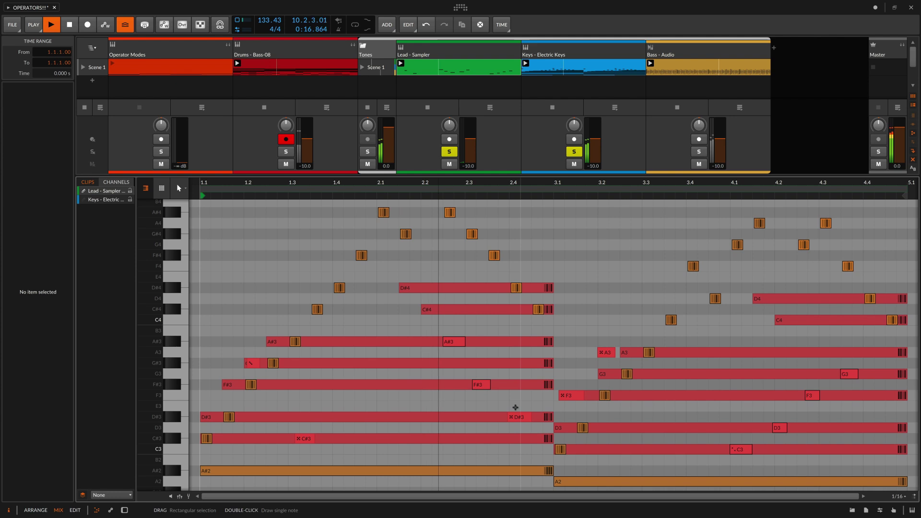
scroll(515, 407, "up", 5)
scroll(515, 407, "up", 2)
scroll(515, 407, "down", 3)
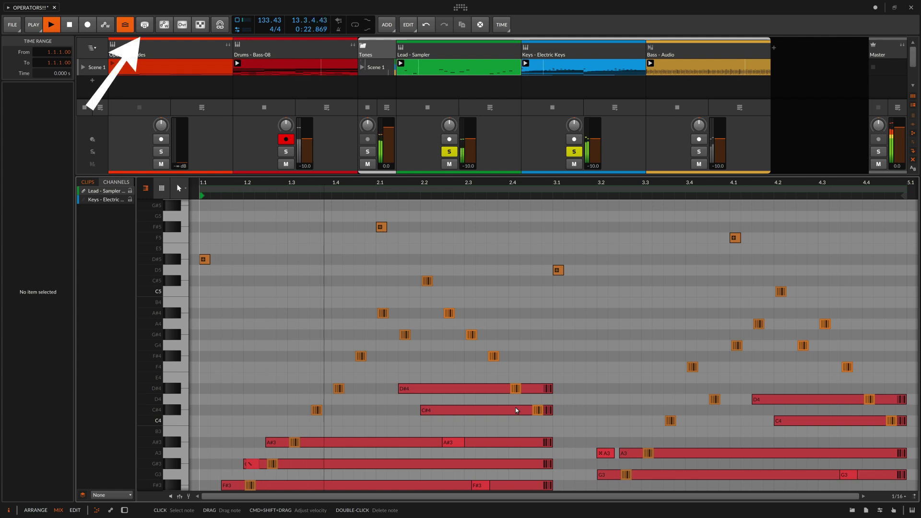
key("o")
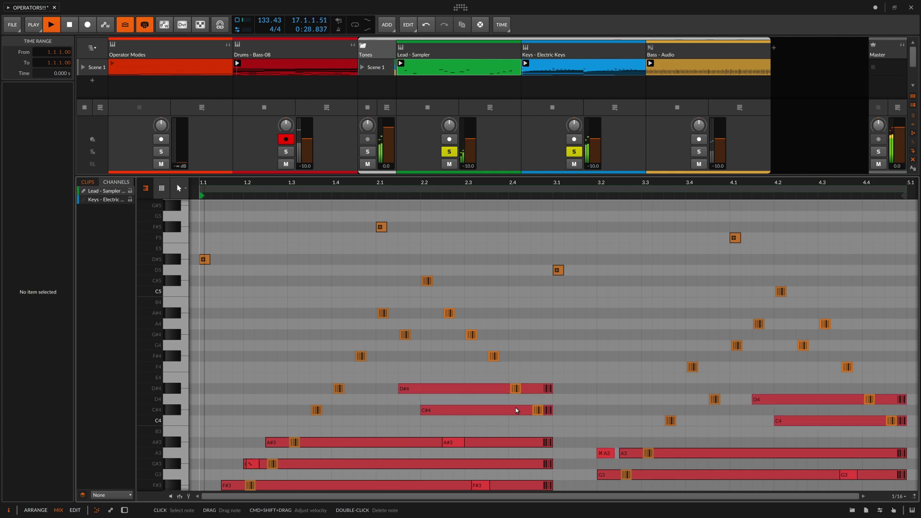
key("space")
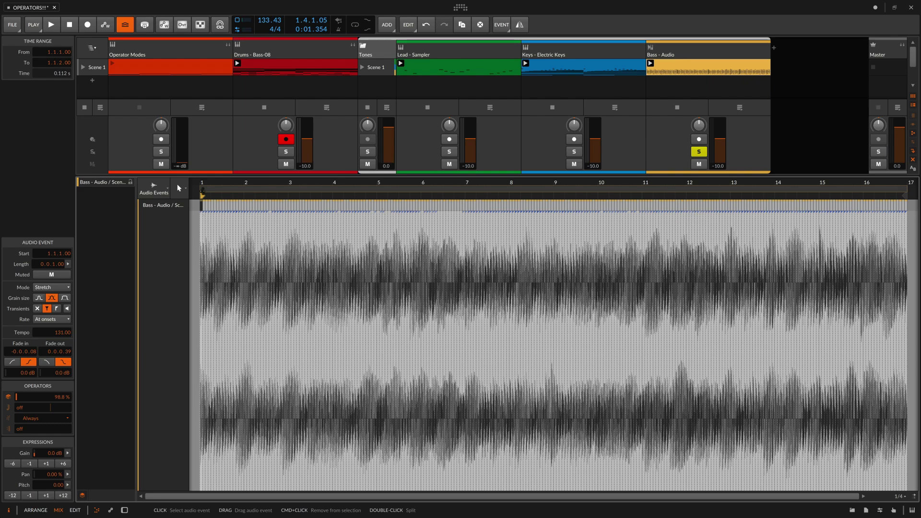
key("plus")
key("plus")
key("plus")
key("plus")
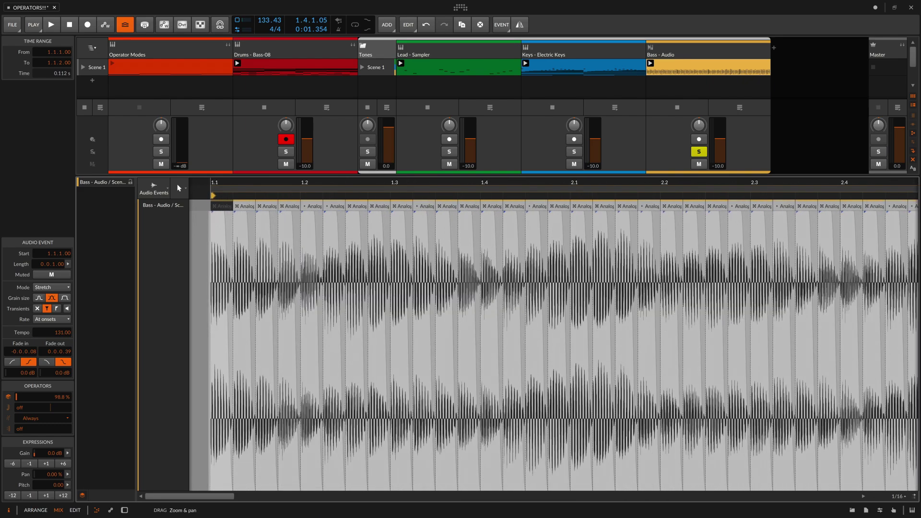
key("minus")
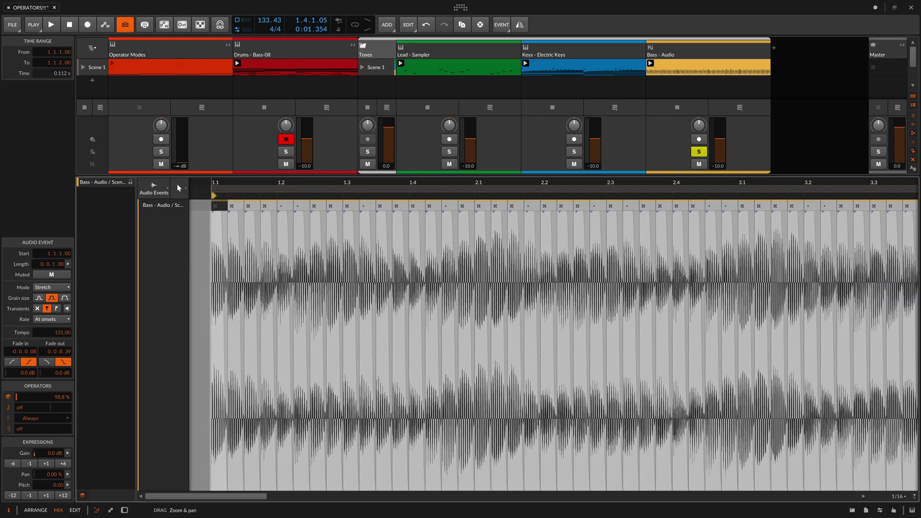
key("Escape")
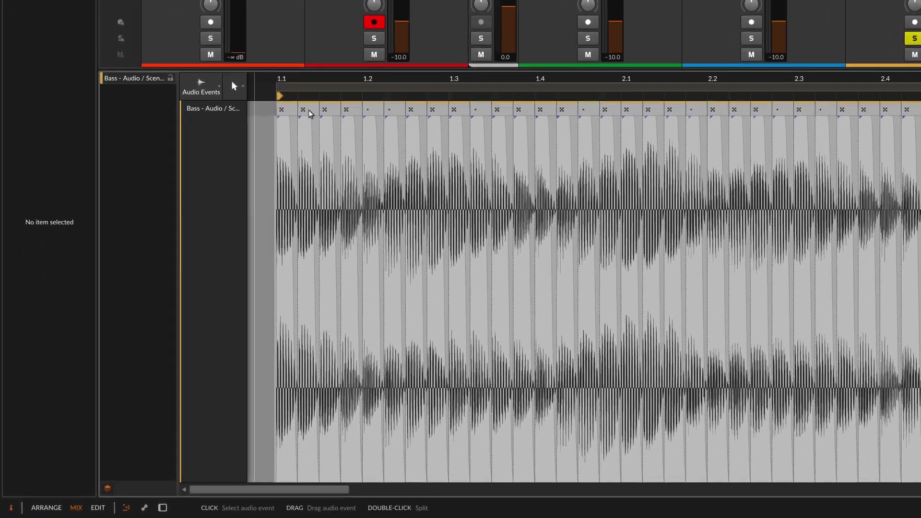
left_click(331, 110)
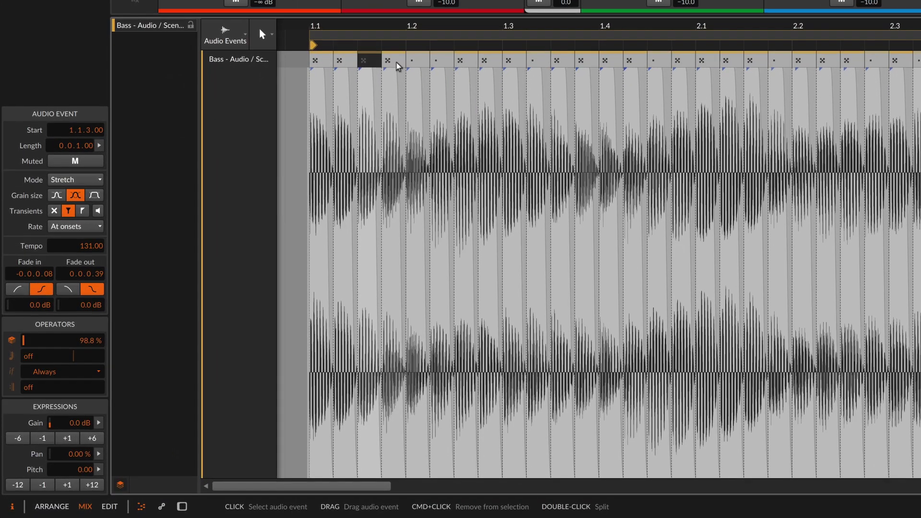
left_click(421, 62)
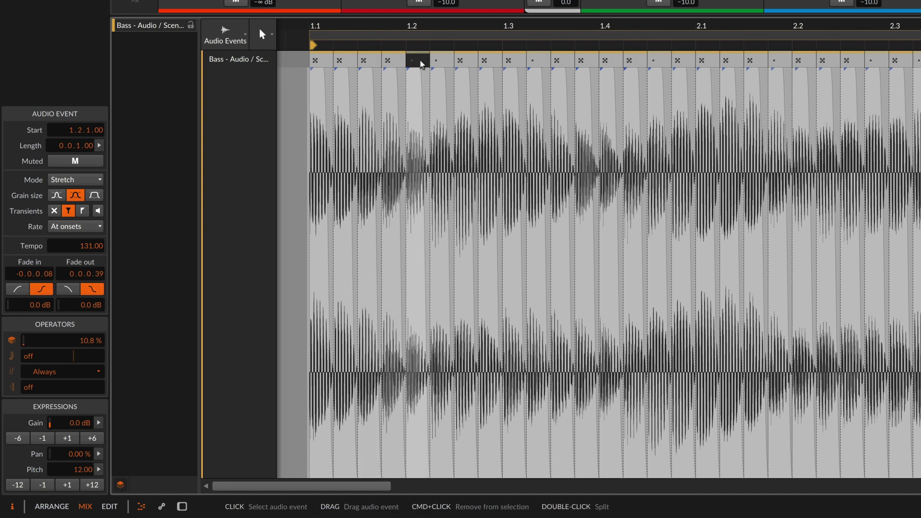
left_click_drag(62, 355, 63, 343)
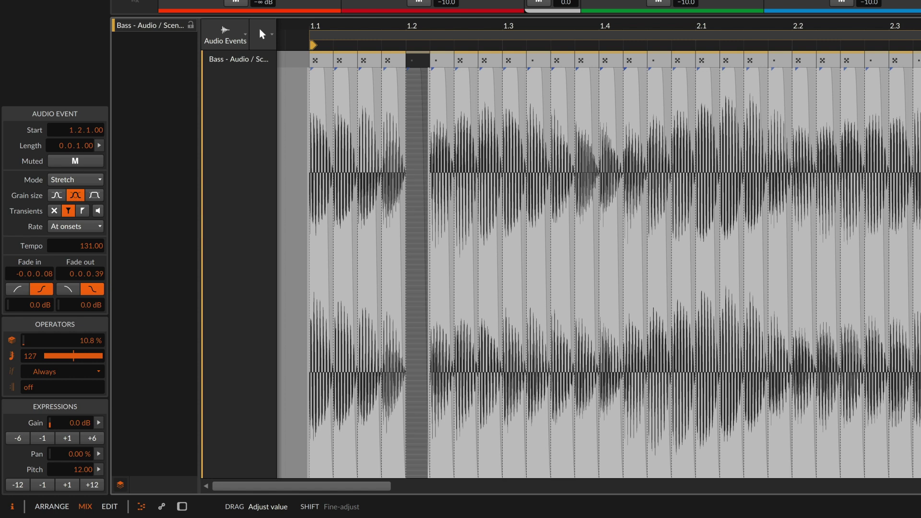
left_click_drag(62, 356, 35, 359)
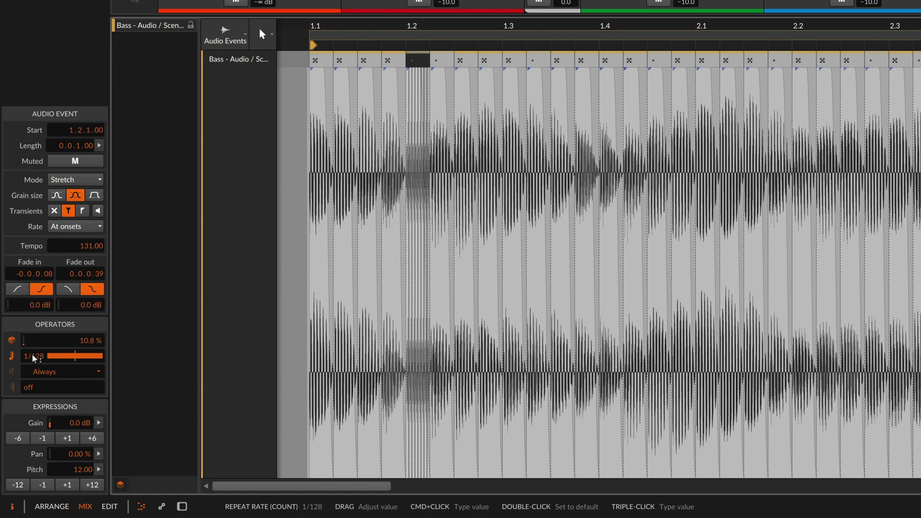
double_click(35, 359)
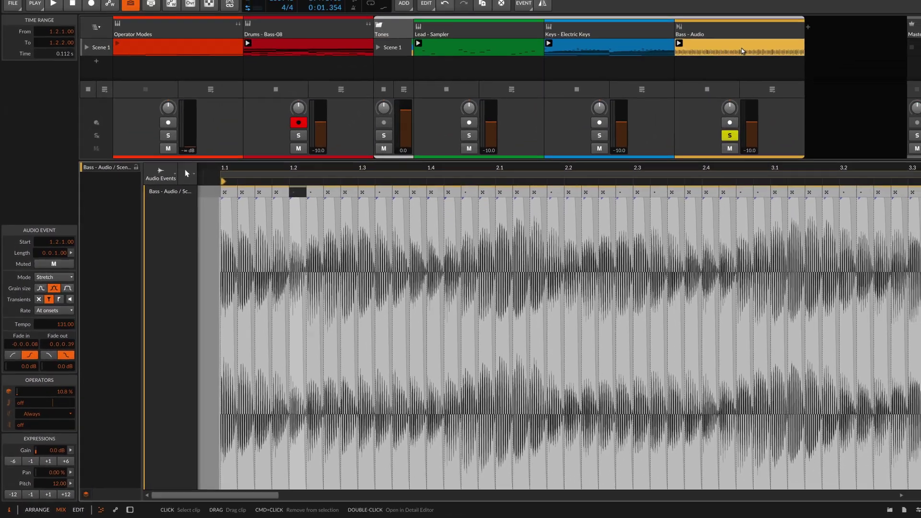
key("z")
key("space")
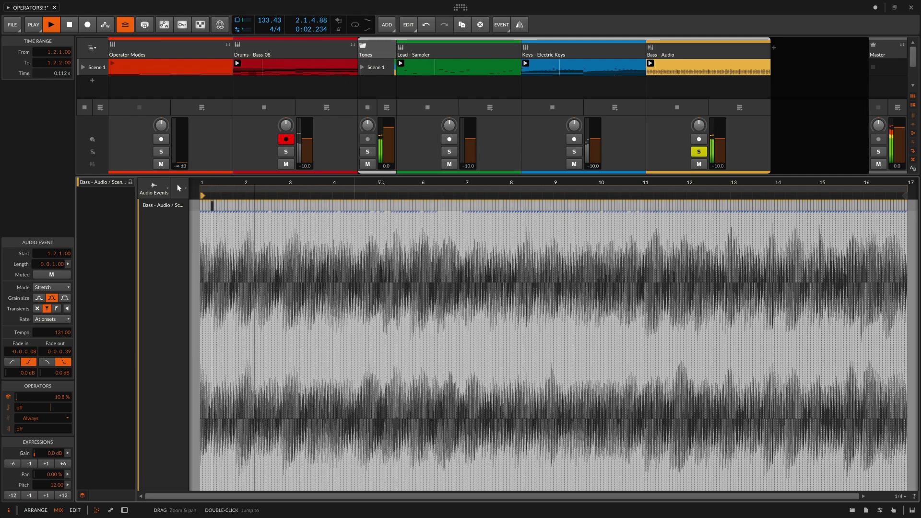
- Zoom the bass timeline in to follow playback, then stop playback
left_click_drag(363, 181, 347, 208)
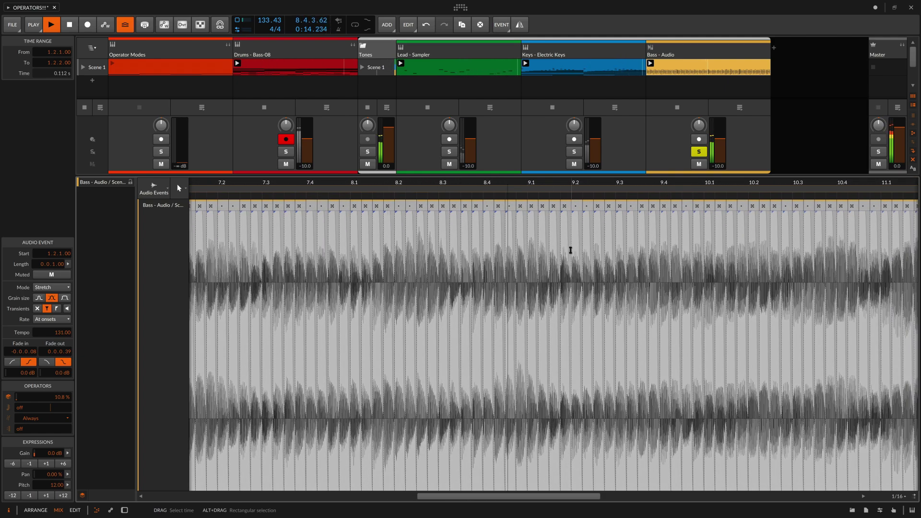
key("space")
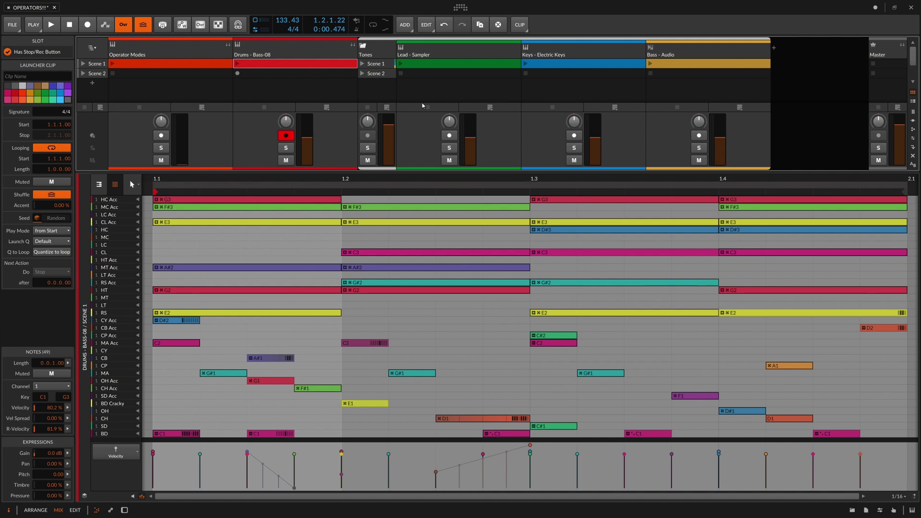
- Expand the Drums - Bass-08 clip with 8 repeats into Scene 2, then play and stop it
right_click(306, 66)
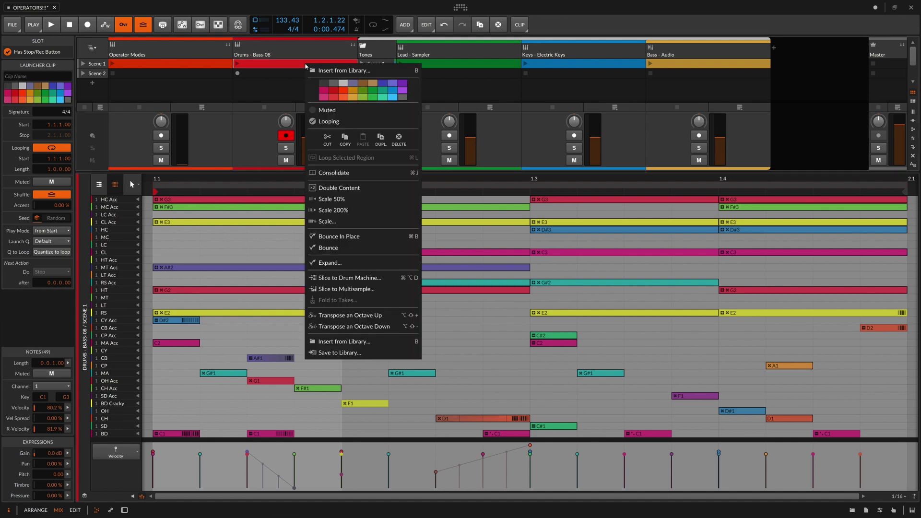
left_click(338, 263)
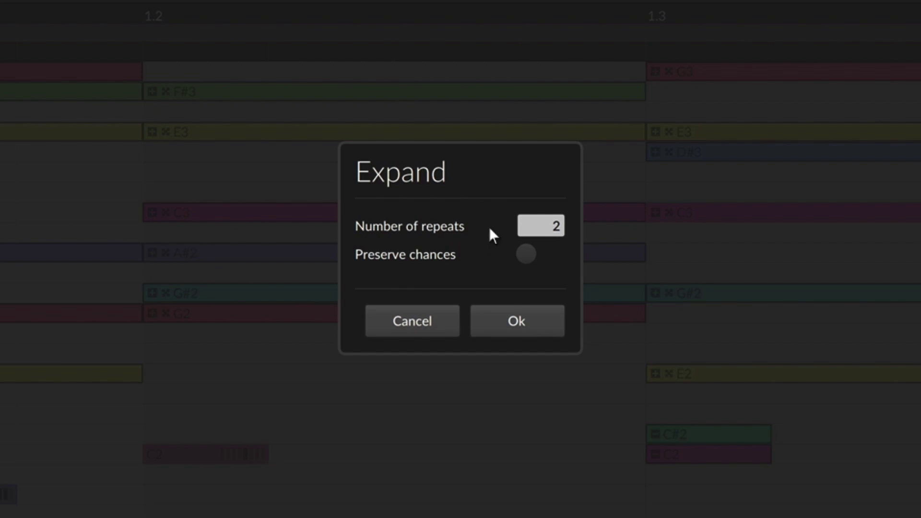
left_click_drag(543, 226, 544, 209)
left_click(486, 324)
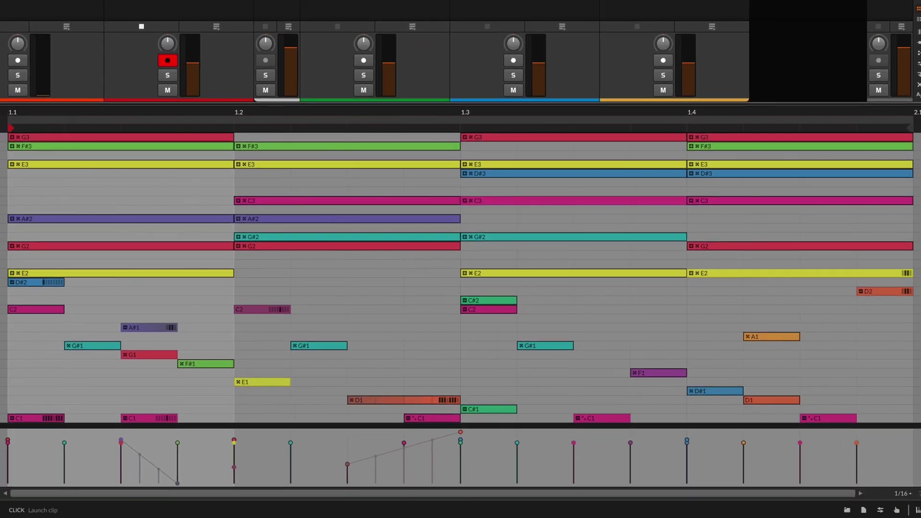
left_click(142, 27)
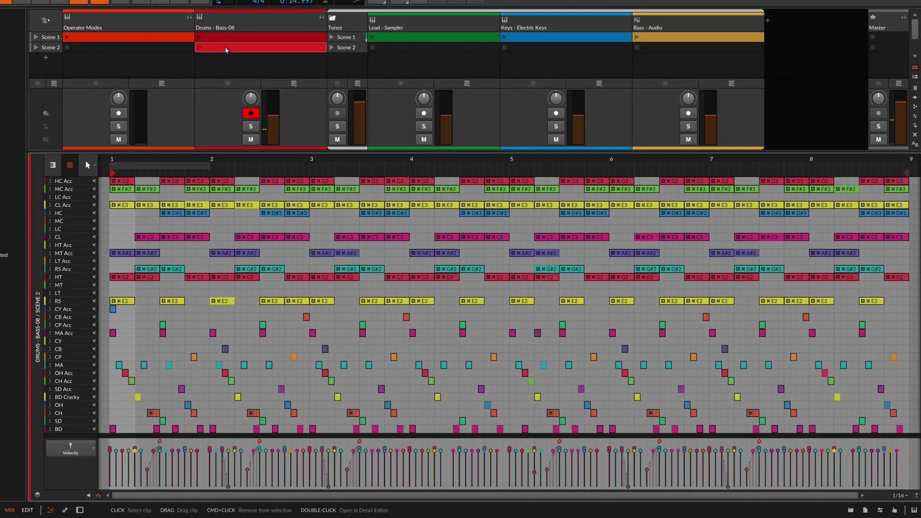
key("space")
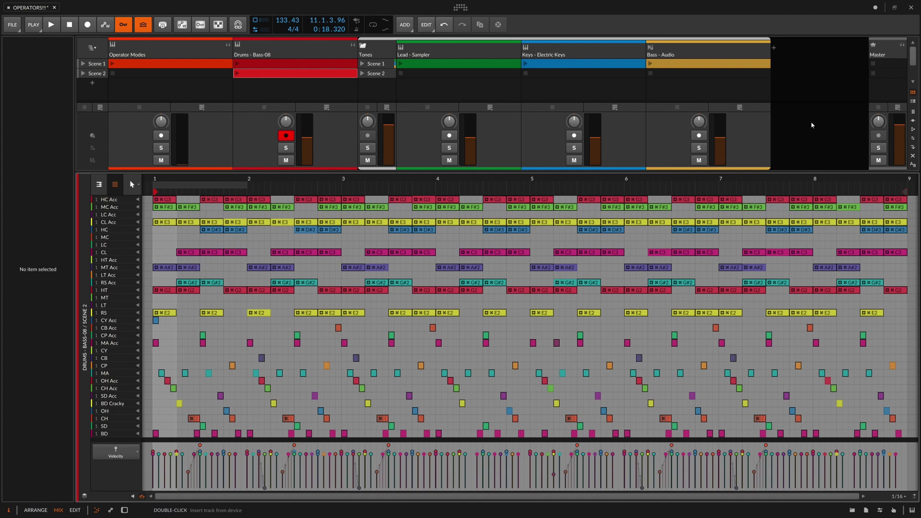
- Expand the Keys - Electric Keys clip 4 times with chances preserved, then open the 16-bar Scene 2 clip
left_click(584, 65)
right_click(584, 66)
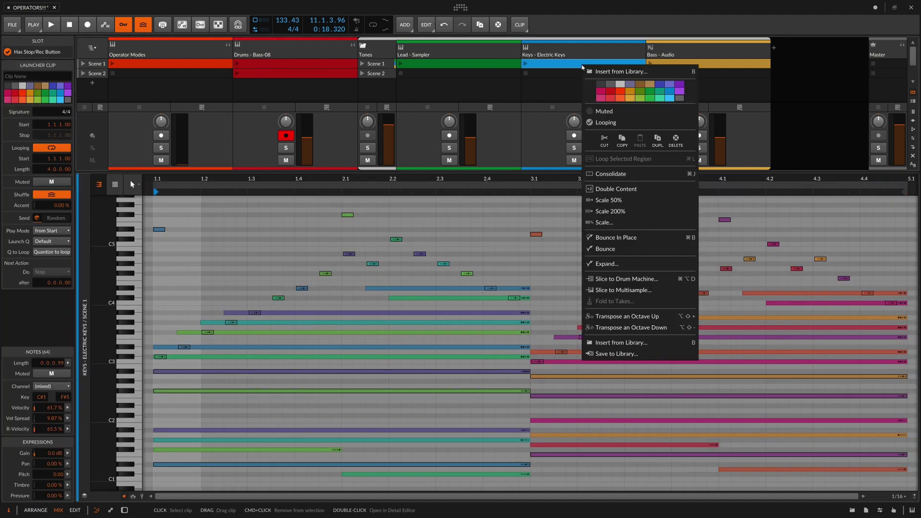
left_click(655, 264)
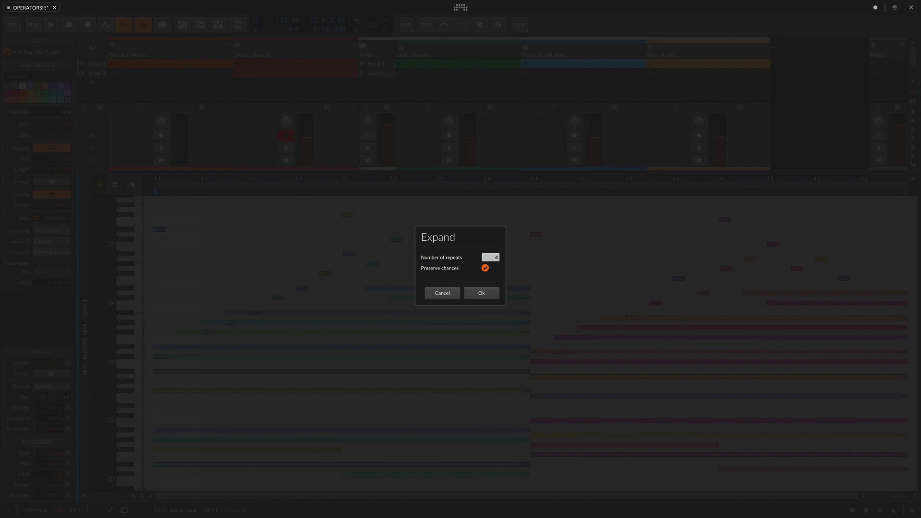
left_click(482, 293)
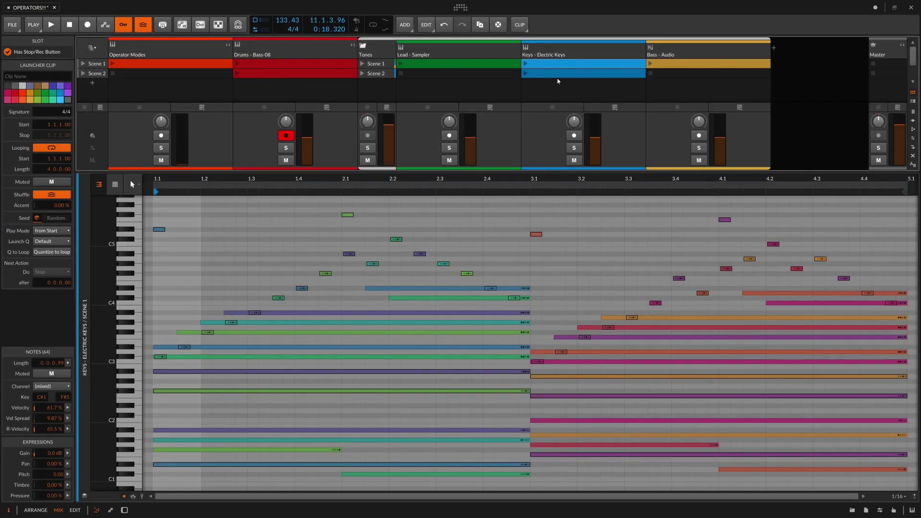
left_click(564, 74)
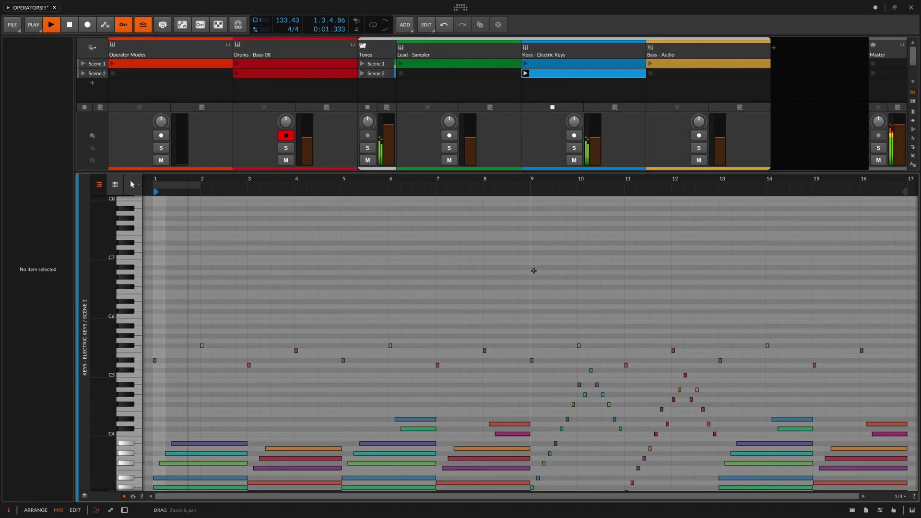